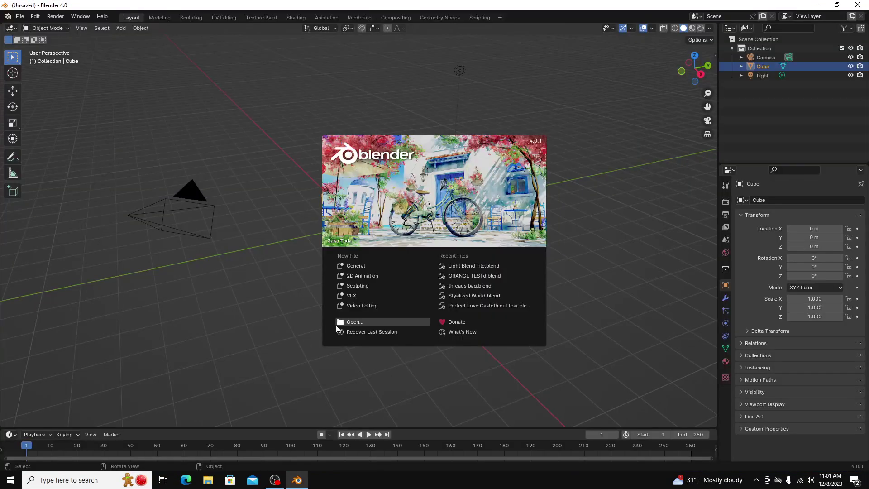
Open Light Blend File.blend from the splash screen's Recent Files list.
{"action": "left_click", "coordinate": [493, 267]}
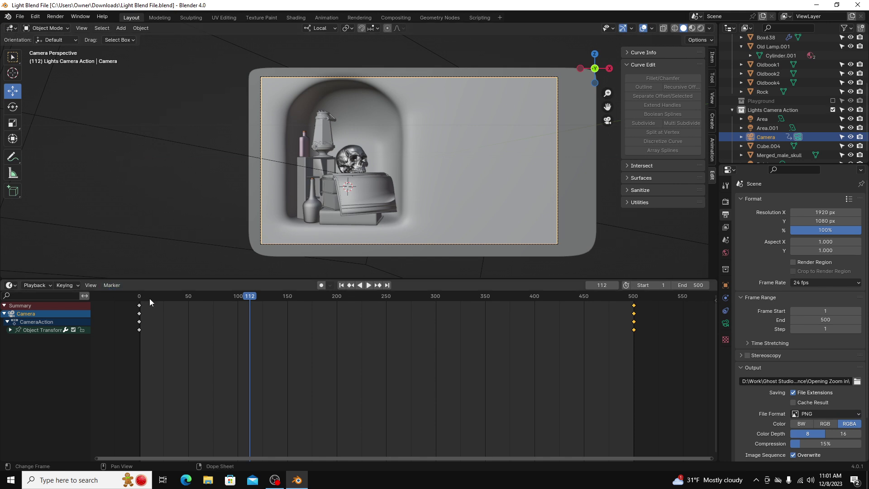
Rewind the timeline to frame 0 and preview Rendered shading, then return to Solid.
{"action": "left_click_drag", "start_coordinate": [151, 296], "coordinate": [139, 296]}
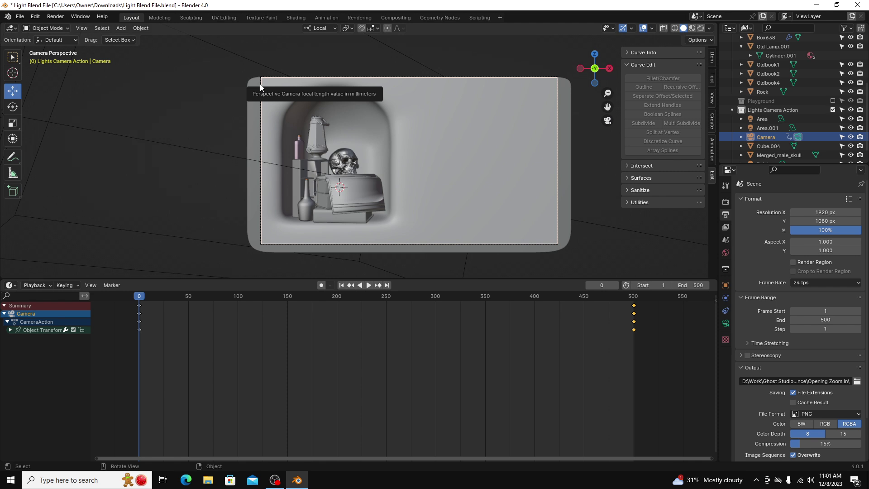
{"action": "key", "text": "z"}
{"action": "left_click", "coordinate": [423, 126]}
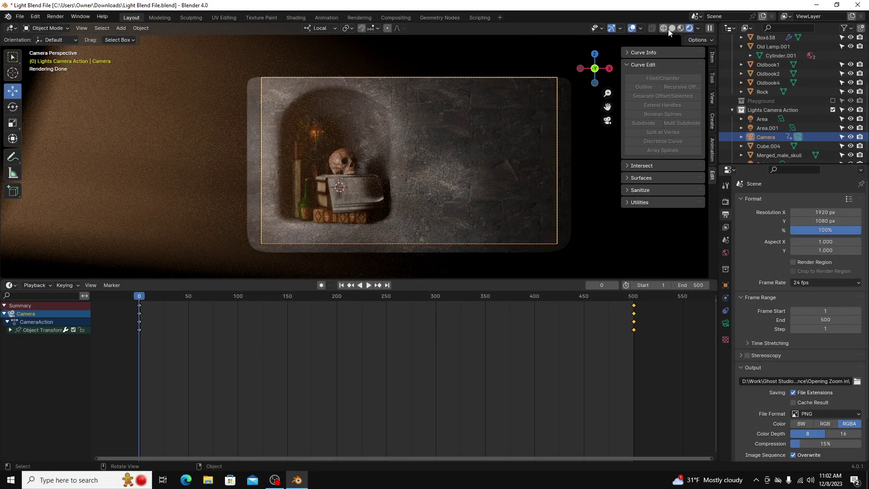
{"action": "left_click", "coordinate": [671, 28]}
Orbit out of the camera to a near-front view of the shelf, then bring up the Pexels mist videos.
{"action": "mouse_move", "coordinate": [484, 160]}
{"action": "middle_mouse_down"}
{"action": "mouse_move", "coordinate": [507, 165]}
{"action": "mouse_move", "coordinate": [447, 169]}
{"action": "mouse_move", "coordinate": [512, 184]}
{"action": "mouse_move", "coordinate": [453, 194]}
{"action": "mouse_move", "coordinate": [546, 169]}
{"action": "middle_mouse_up"}
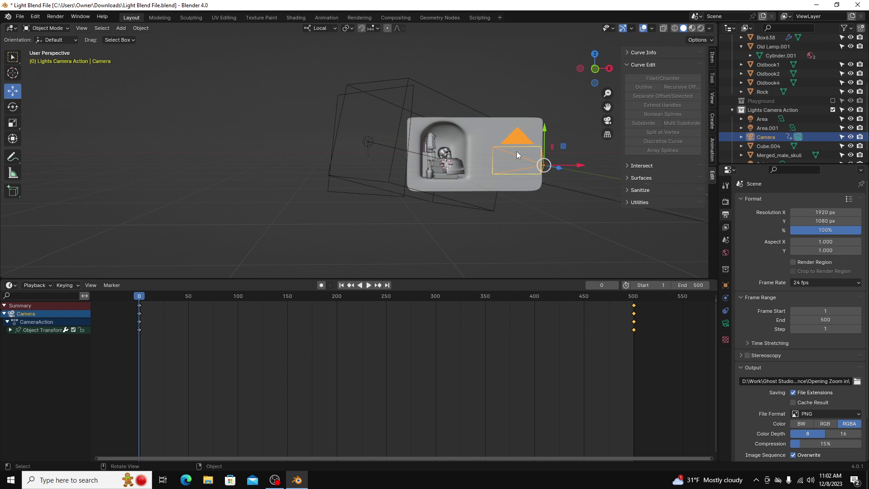
{"action": "middle_click_drag", "start_coordinate": [517, 151], "coordinate": [431, 175]}
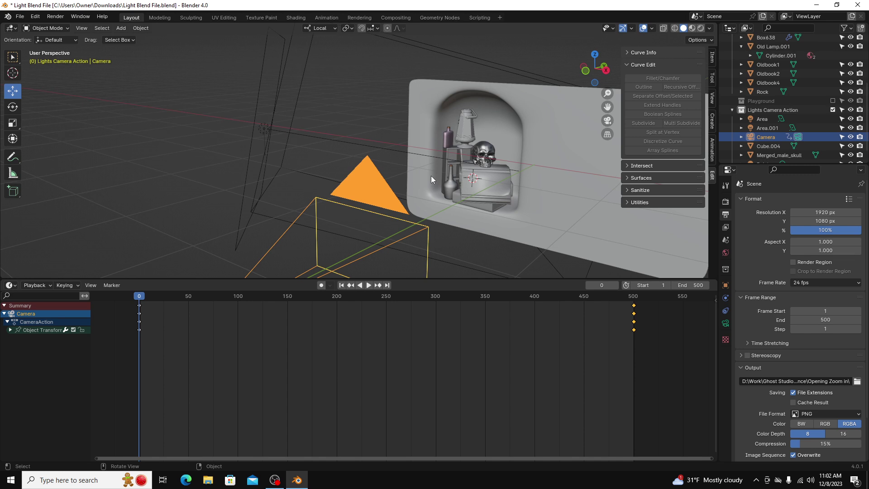
{"action": "scroll", "coordinate": [431, 175], "scroll_direction": "down", "scroll_amount": 5}
{"action": "middle_click_drag", "start_coordinate": [423, 201], "coordinate": [458, 201]}
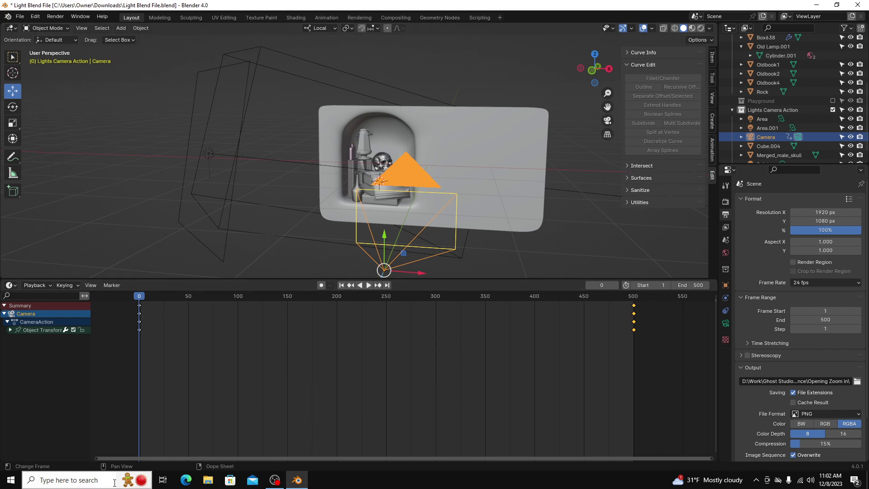
{"action": "left_click", "coordinate": [68, 480]}
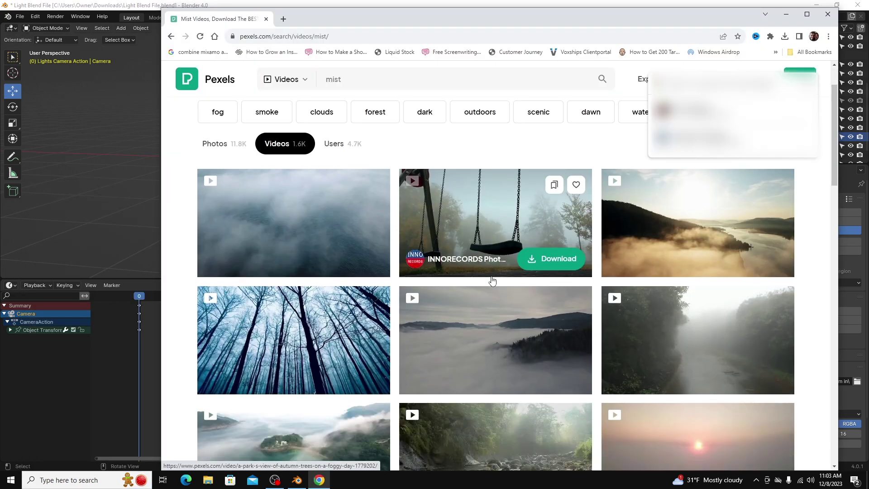
{"action": "scroll", "coordinate": [492, 281], "scroll_direction": "down", "scroll_amount": 1}
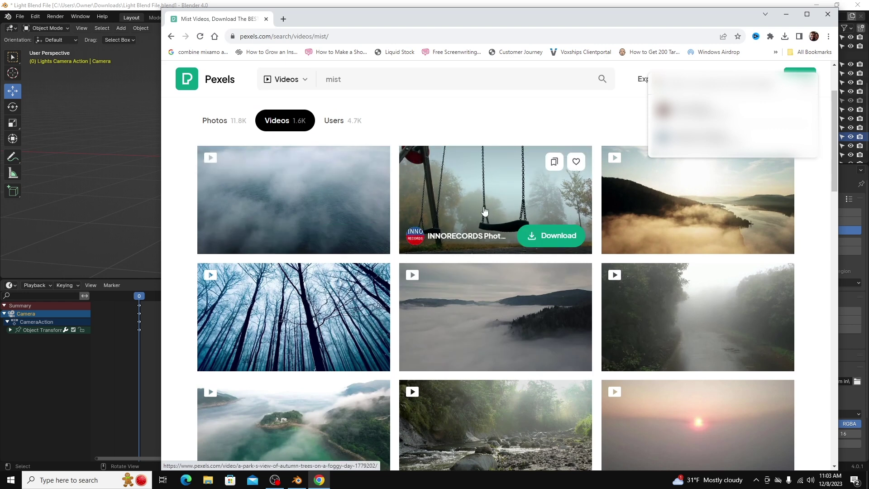
{"action": "scroll", "coordinate": [553, 355], "scroll_direction": "down", "scroll_amount": 1}
{"action": "scroll", "coordinate": [553, 356], "scroll_direction": "down", "scroll_amount": 2}
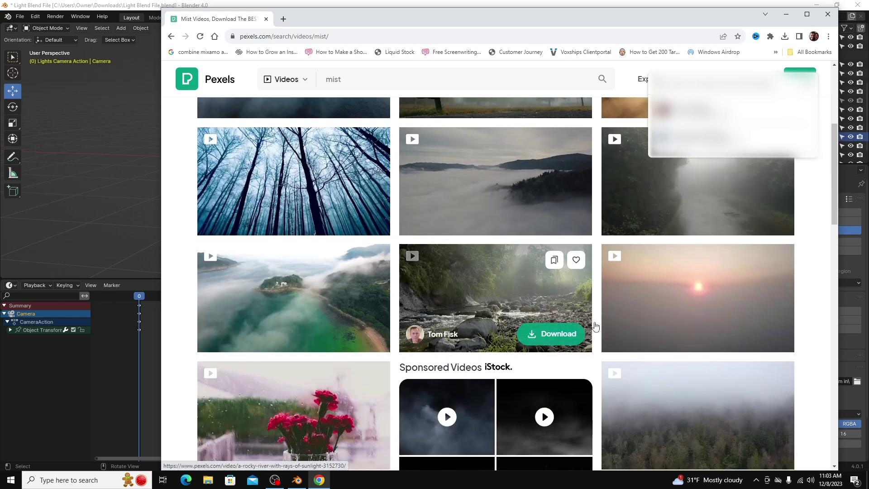
{"action": "scroll", "coordinate": [654, 287], "scroll_direction": "down", "scroll_amount": 2}
{"action": "scroll", "coordinate": [649, 288], "scroll_direction": "up", "scroll_amount": 3}
{"action": "scroll", "coordinate": [657, 286], "scroll_direction": "up", "scroll_amount": 2}
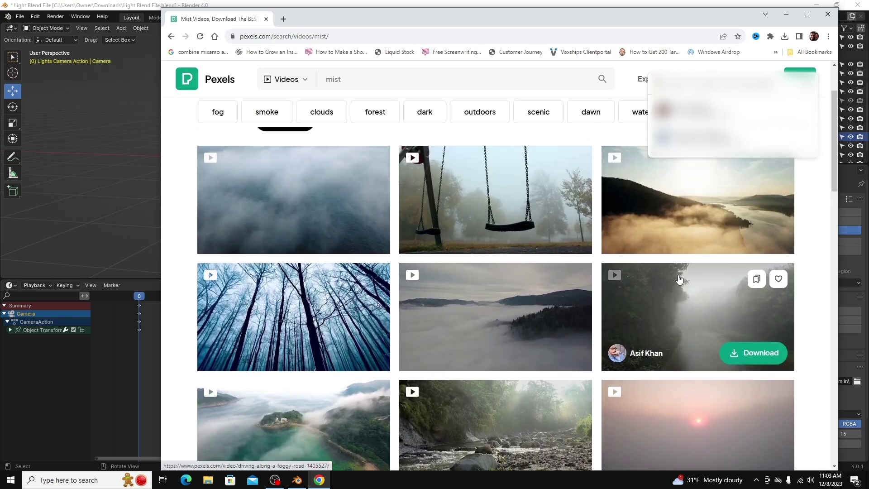
{"action": "scroll", "coordinate": [691, 281], "scroll_direction": "down", "scroll_amount": 3}
{"action": "left_click", "coordinate": [693, 299]}
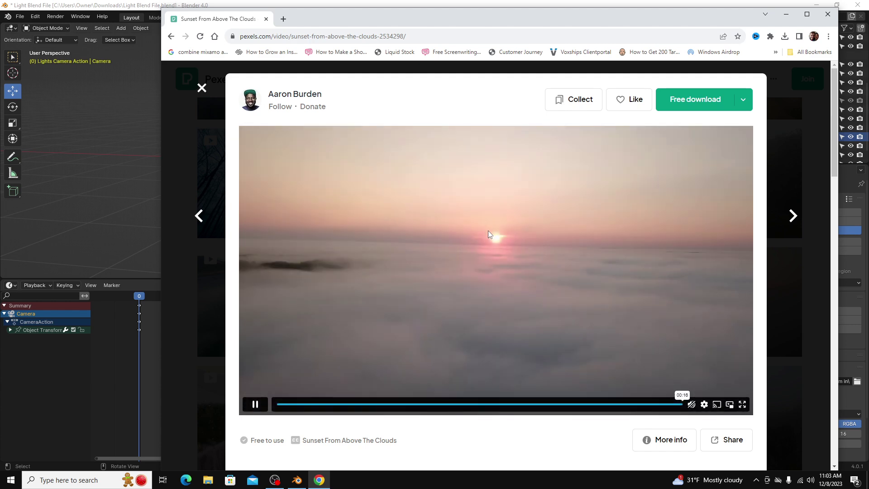
{"action": "left_click", "coordinate": [198, 216]}
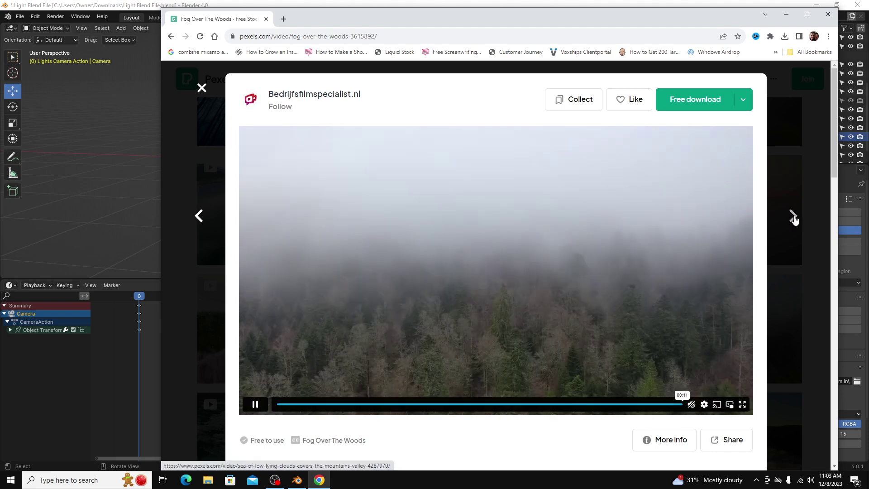
{"action": "left_click", "coordinate": [806, 182]}
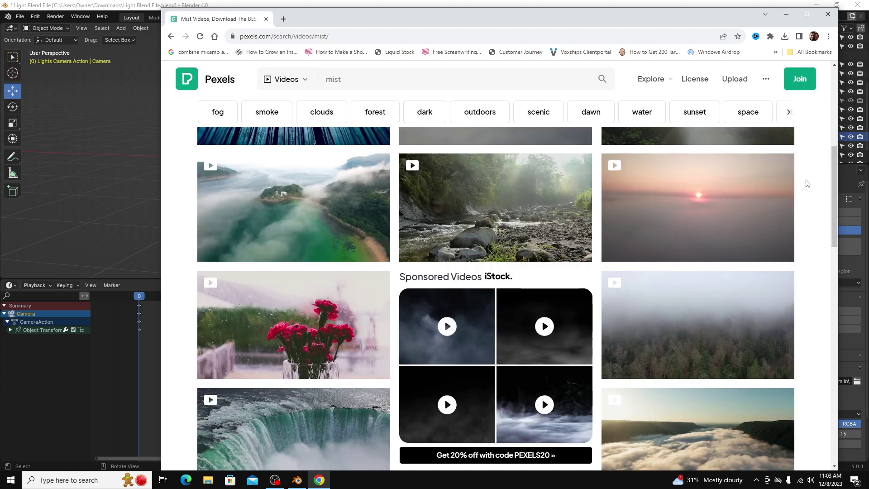
{"action": "scroll", "coordinate": [776, 265], "scroll_direction": "down", "scroll_amount": 6}
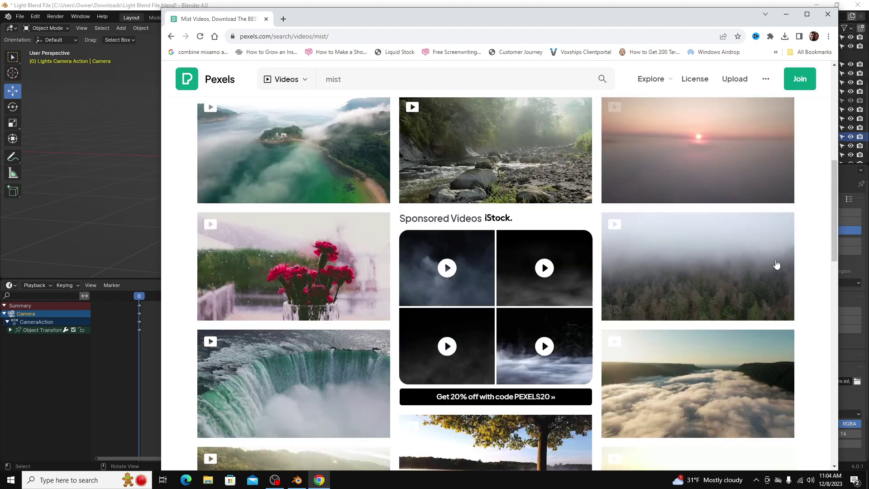
{"action": "scroll", "coordinate": [670, 290], "scroll_direction": "down", "scroll_amount": 5}
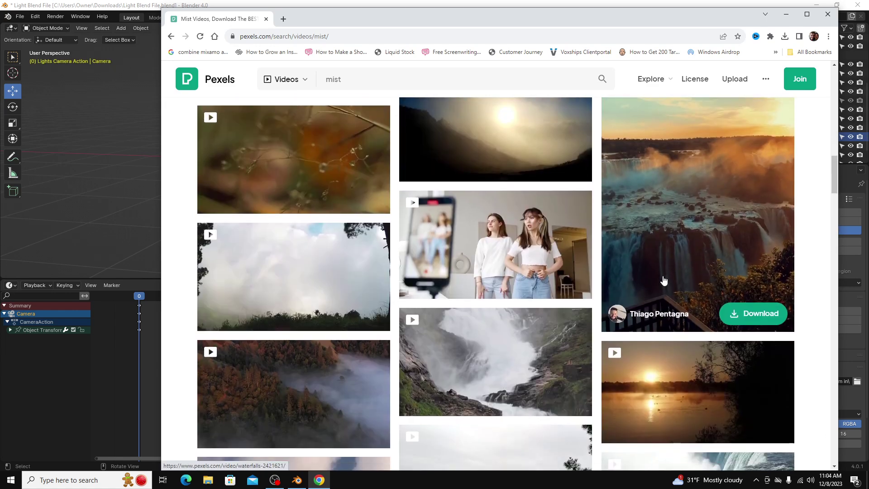
Select Cube.004 in the outliner and hide it with its eye icon, then check the camera view.
{"action": "left_click", "coordinate": [244, 9]}
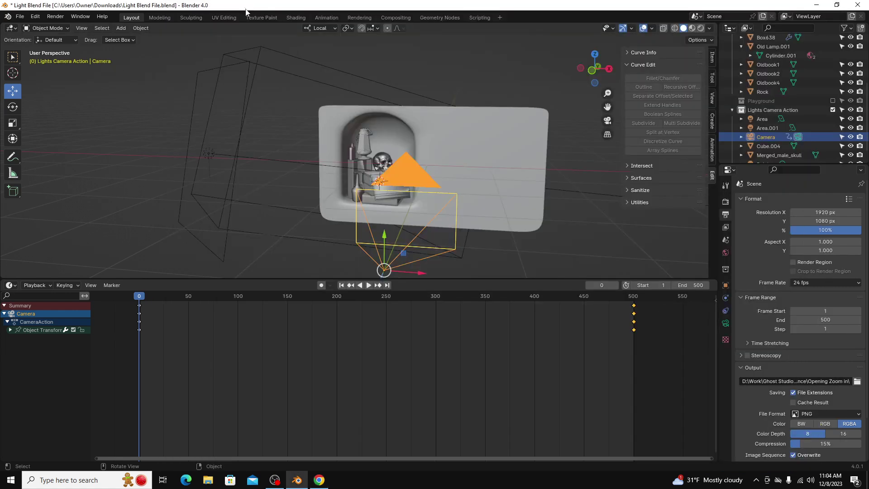
{"action": "middle_click_drag", "start_coordinate": [494, 196], "coordinate": [497, 186]}
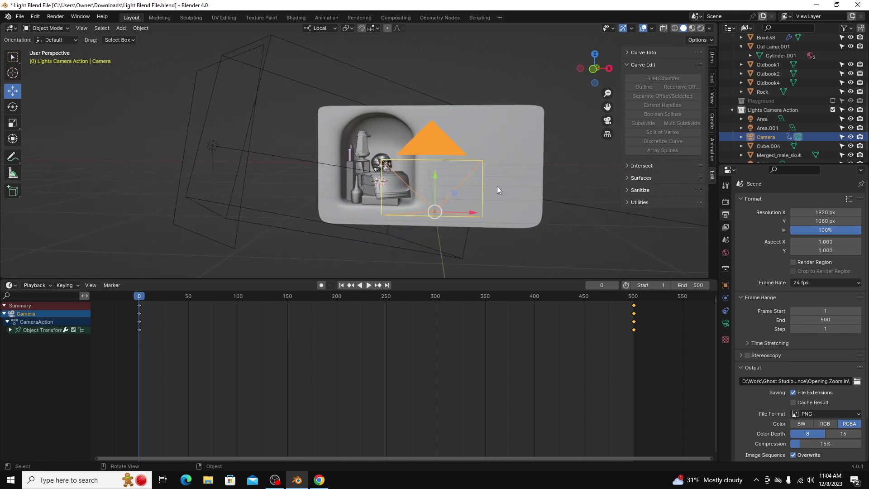
{"action": "left_click", "coordinate": [350, 65]}
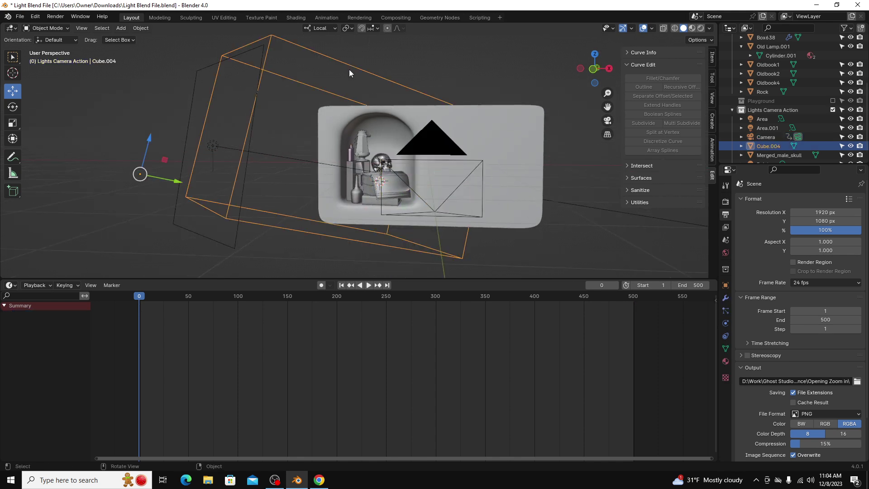
{"action": "left_click", "coordinate": [850, 146]}
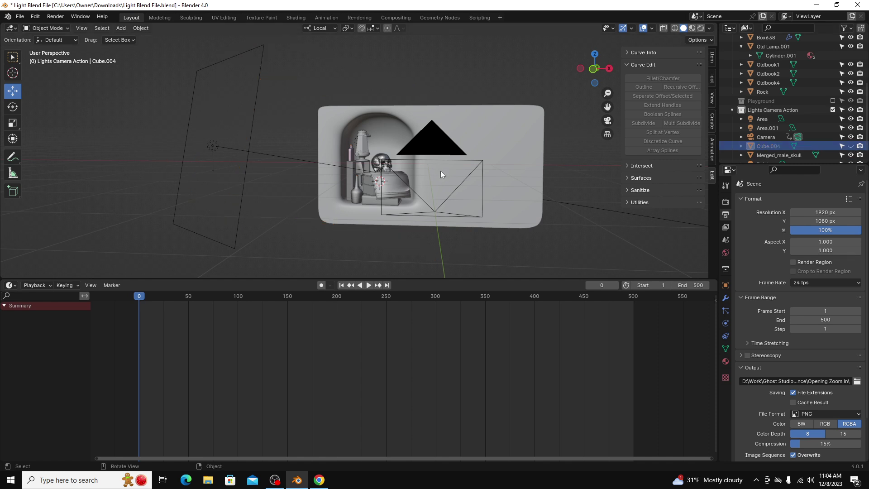
{"action": "key", "text": "KP_0"}
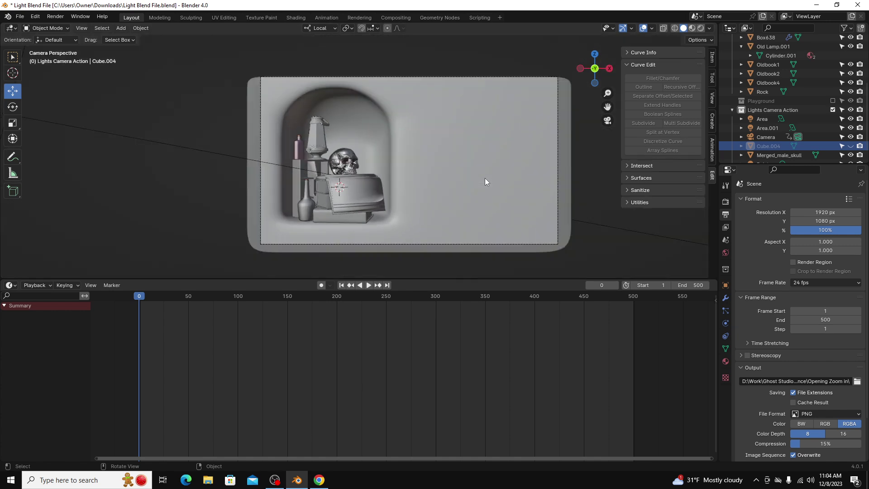
{"action": "middle_click_drag", "start_coordinate": [485, 178], "coordinate": [488, 201]}
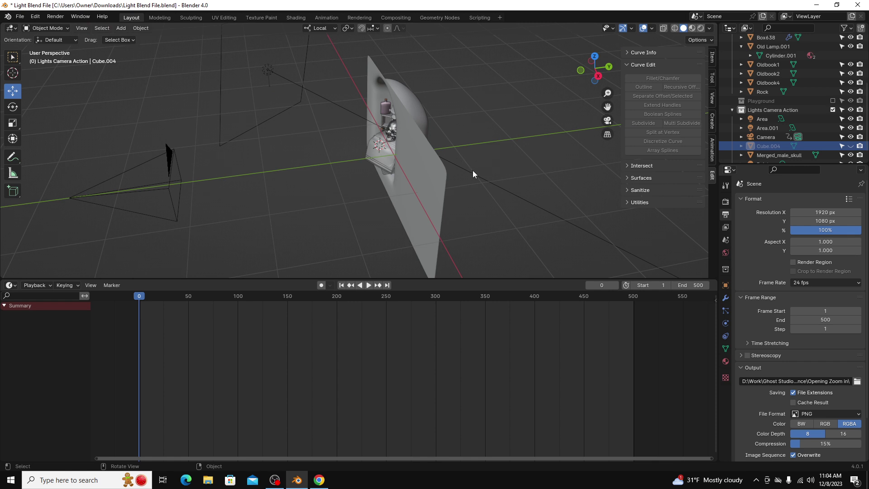
Add a new cube and widen it along the X axis in Edit Mode.
{"action": "key", "text": "shift+a"}
{"action": "mouse_move", "coordinate": [488, 169]}
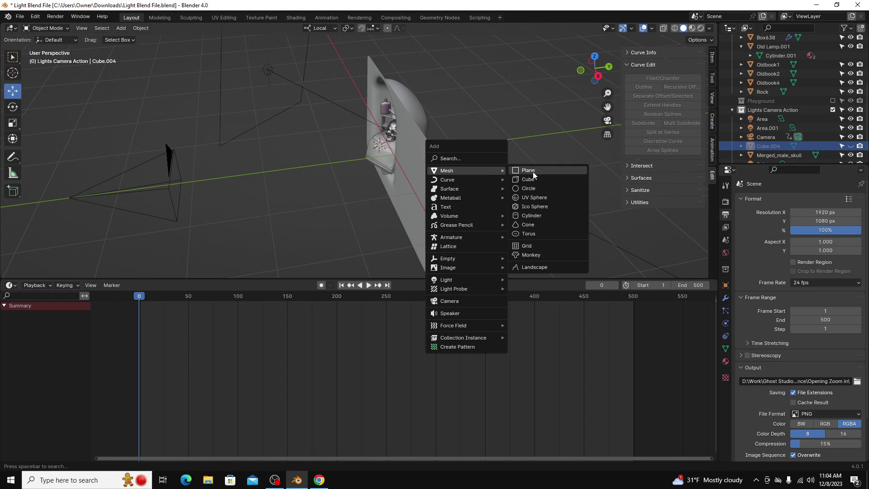
{"action": "left_click", "coordinate": [545, 179]}
{"action": "key", "text": "Tab"}
{"action": "middle_click_drag", "start_coordinate": [545, 179], "coordinate": [383, 179]}
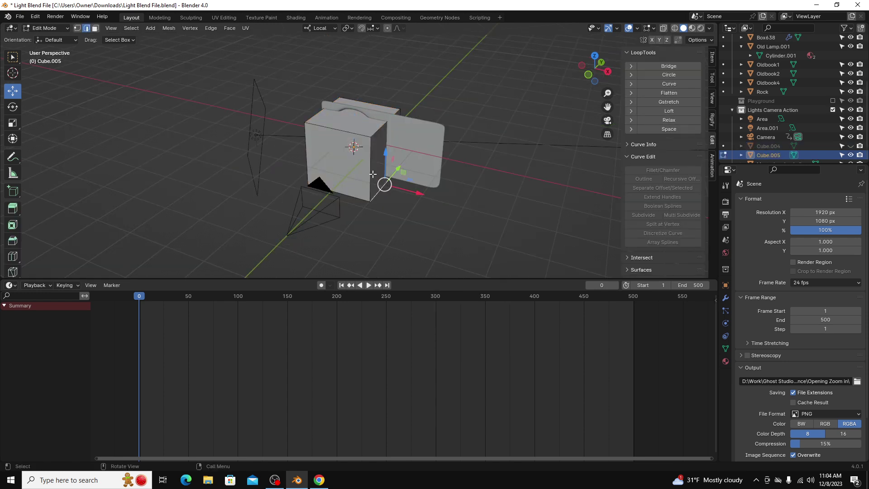
{"action": "left_click_drag", "start_coordinate": [403, 179], "coordinate": [462, 185]}
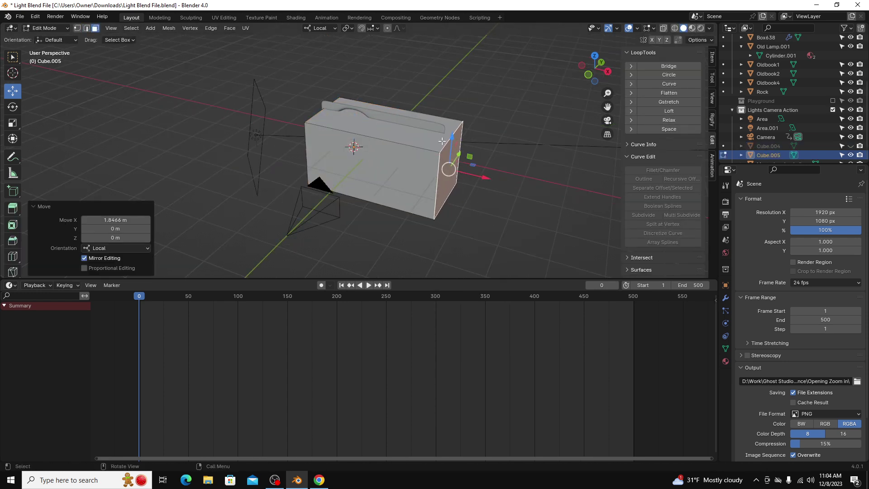
Raise the cube's top face and push its front face outward, checking the camera framing.
{"action": "key", "text": "3"}
{"action": "left_click", "coordinate": [420, 109]}
{"action": "left_click_drag", "start_coordinate": [385, 90], "coordinate": [385, 57]}
{"action": "middle_click_drag", "start_coordinate": [385, 56], "coordinate": [326, 186]}
{"action": "left_click", "coordinate": [326, 187]}
{"action": "left_click_drag", "start_coordinate": [336, 146], "coordinate": [311, 149]}
{"action": "key", "text": "KP_0"}
{"action": "scroll", "coordinate": [460, 114], "scroll_direction": "down", "scroll_amount": 2}
{"action": "middle_click_drag", "start_coordinate": [460, 115], "coordinate": [511, 123]}
{"action": "key", "text": "KP_0"}
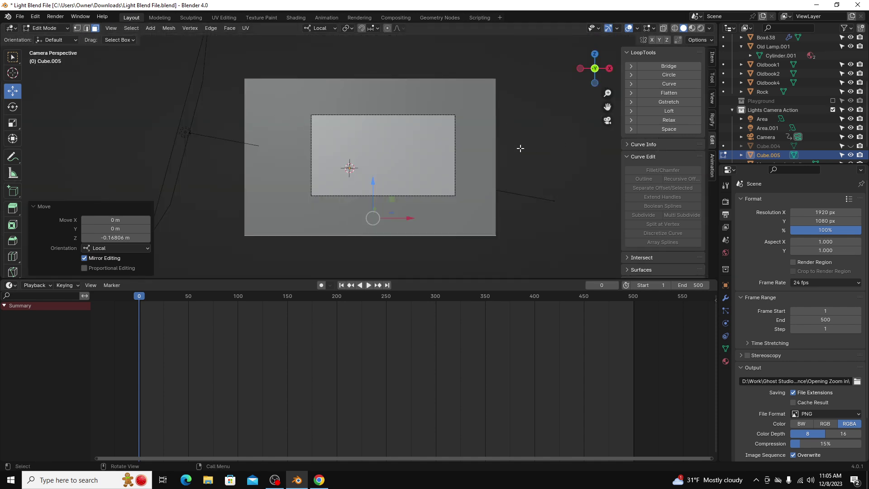
{"action": "key", "text": "Tab"}
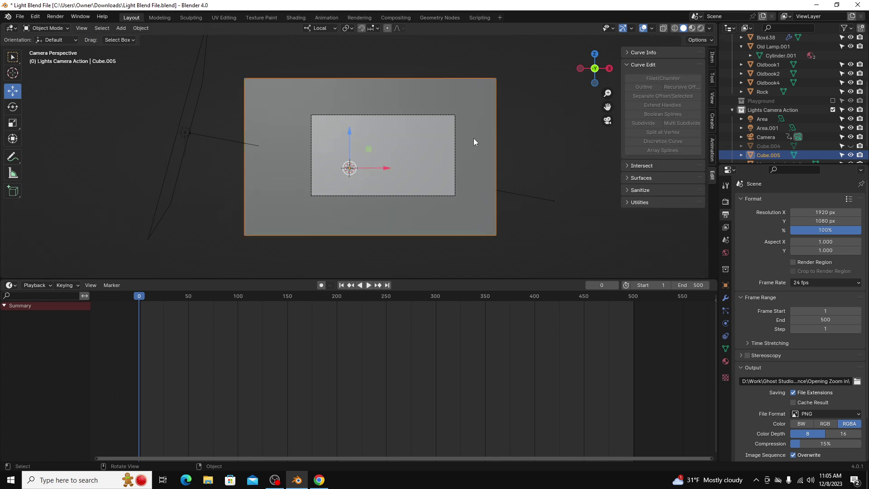
Set Cube.005's Viewport Display As to Bounds and look through the camera again.
{"action": "middle_click_drag", "start_coordinate": [569, 125], "coordinate": [398, 176]}
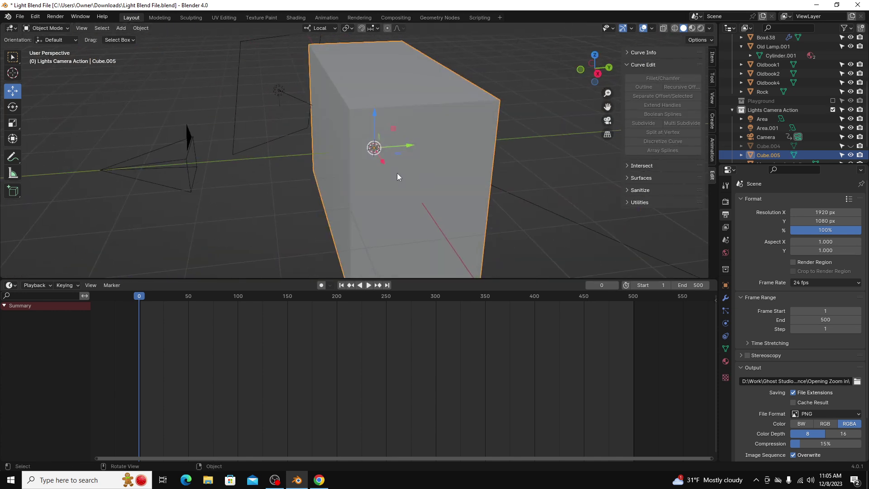
{"action": "left_click", "coordinate": [726, 285]}
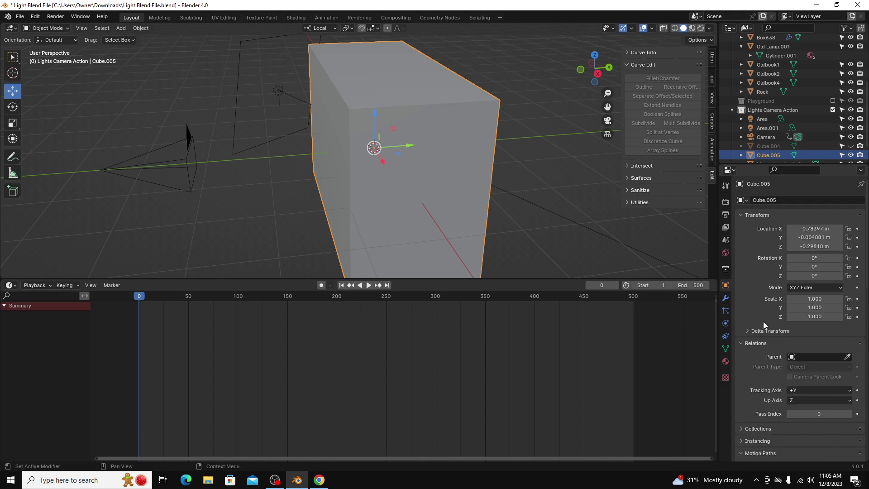
{"action": "scroll", "coordinate": [763, 303], "scroll_direction": "down", "scroll_amount": 5}
{"action": "scroll", "coordinate": [763, 302], "scroll_direction": "down", "scroll_amount": 15}
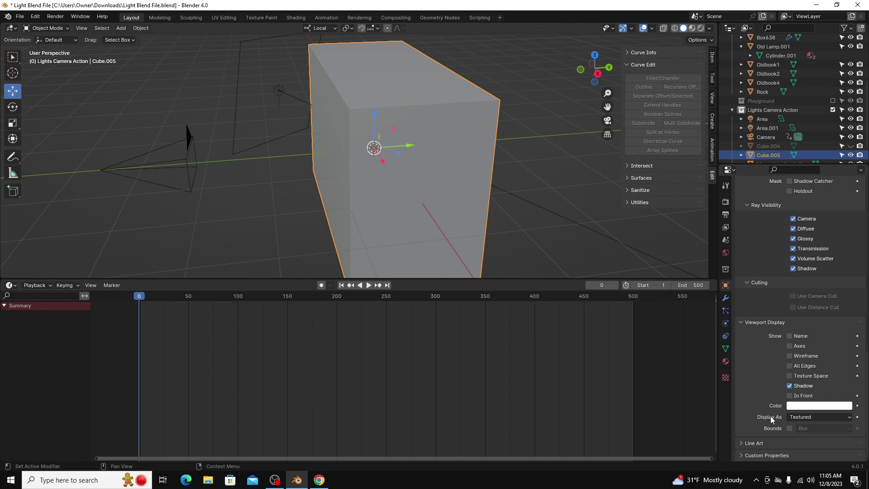
{"action": "left_click", "coordinate": [793, 417]}
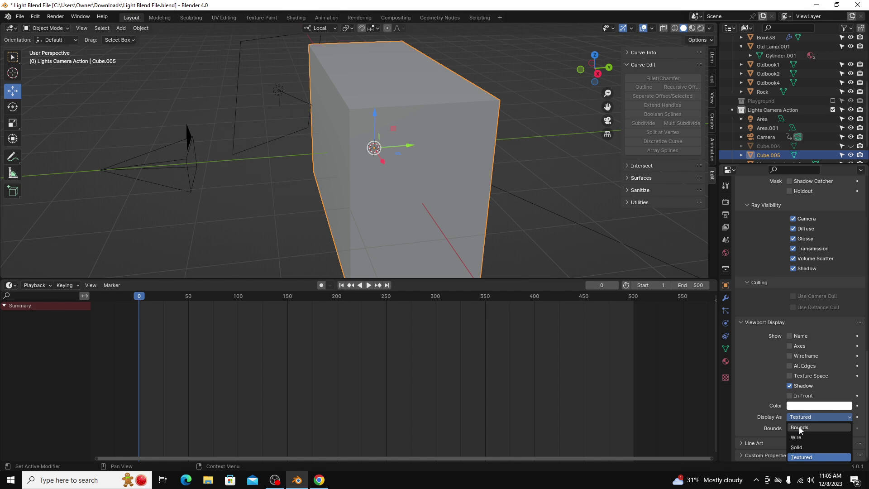
{"action": "left_click", "coordinate": [800, 427]}
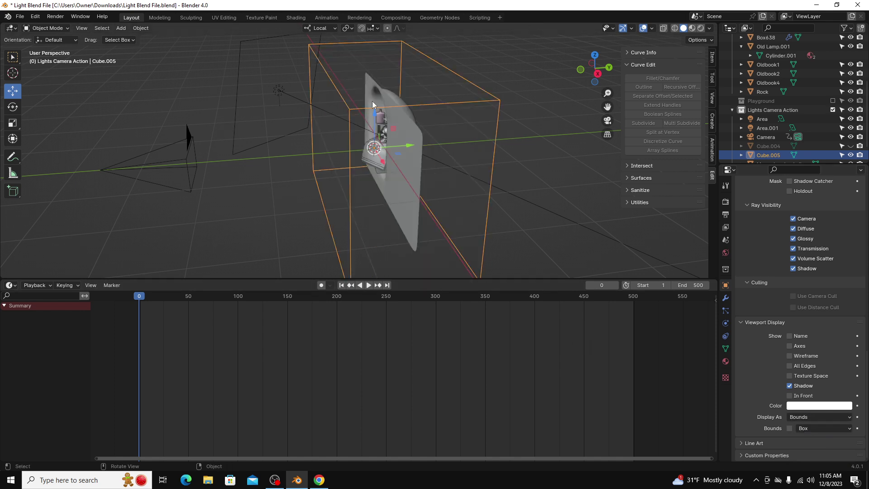
{"action": "middle_click_drag", "start_coordinate": [372, 101], "coordinate": [246, 58]}
{"action": "middle_click_drag", "start_coordinate": [493, 83], "coordinate": [446, 134]}
{"action": "key", "text": "KP_0"}
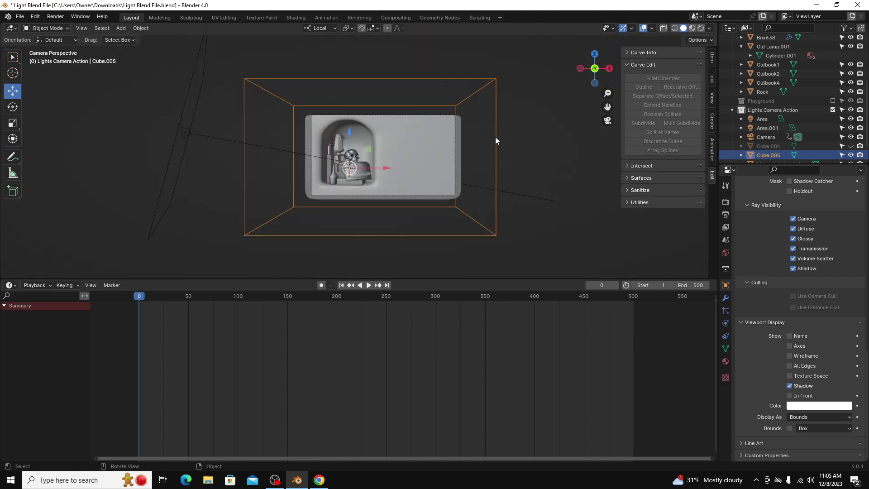
{"action": "scroll", "coordinate": [497, 137], "scroll_direction": "up", "scroll_amount": 2}
Turn the timeline into a Shader Editor, create a new material, and delete its Principled BSDF.
{"action": "left_click", "coordinate": [10, 285]}
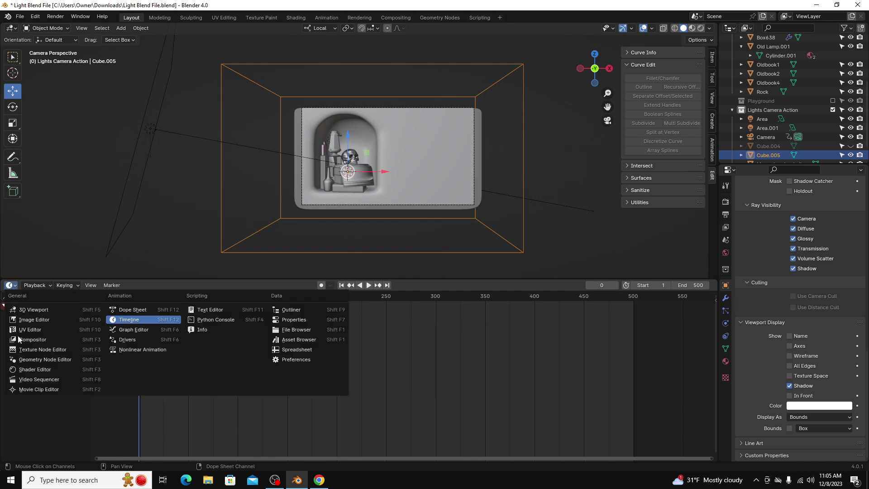
{"action": "left_click", "coordinate": [49, 369]}
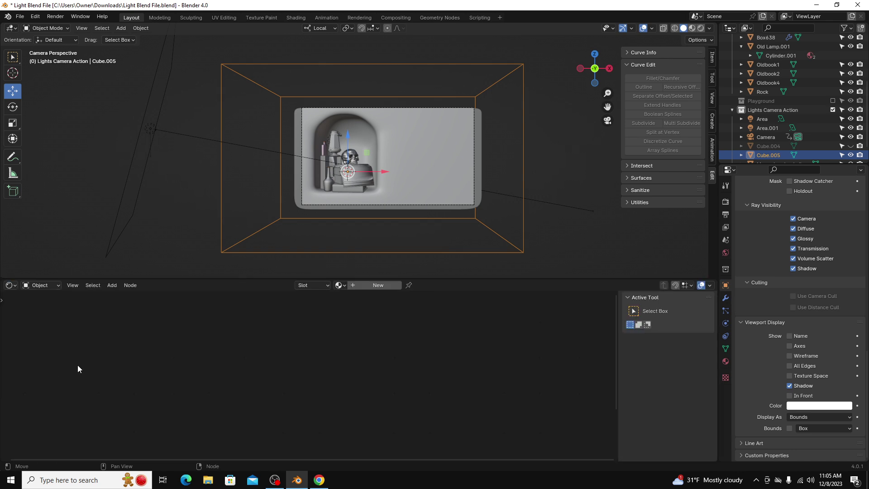
{"action": "left_click", "coordinate": [384, 285]}
{"action": "left_click_drag", "start_coordinate": [407, 360], "coordinate": [368, 344]}
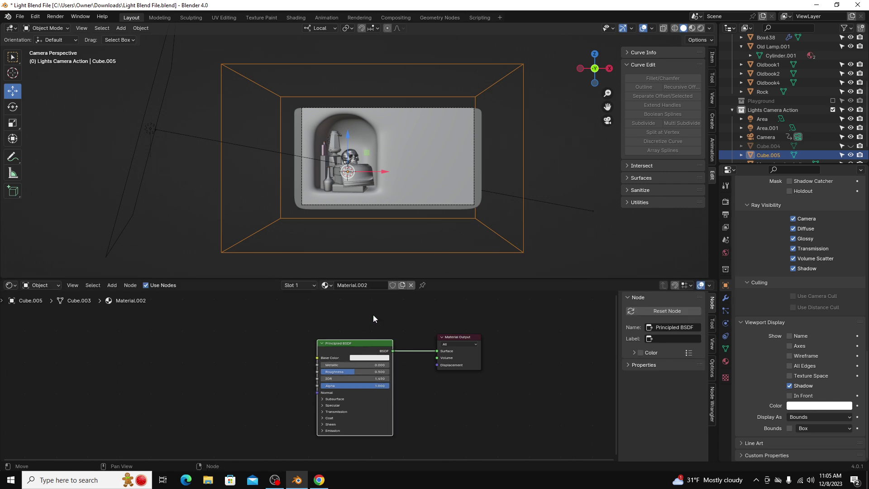
{"action": "key", "text": "x"}
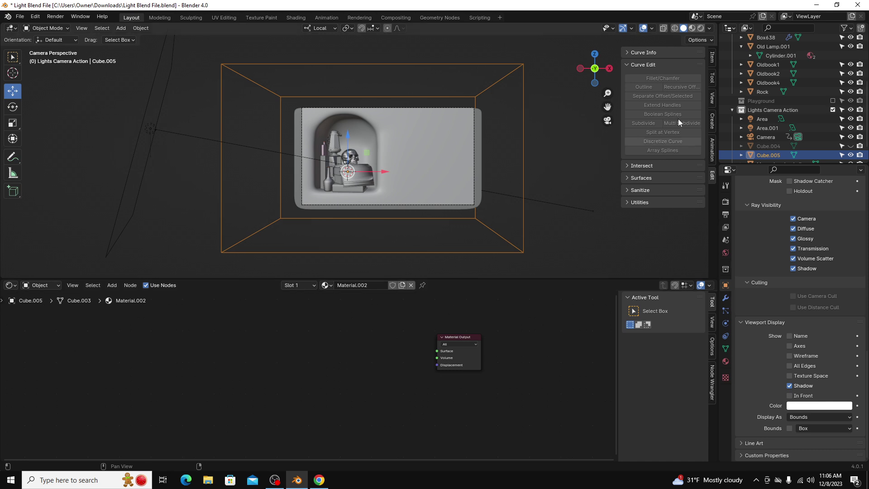
Add a Principled Volume node and connect it to the Material Output's Volume.
{"action": "key", "text": "shift+a"}
{"action": "type", "text": "volume"}
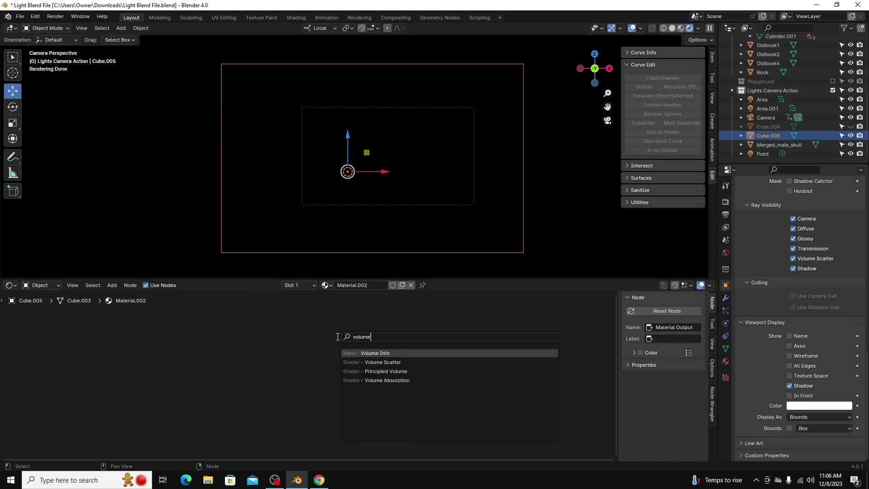
{"action": "key", "text": "Down"}
{"action": "key", "text": "Down"}
{"action": "key", "text": "Down"}
{"action": "key", "text": "Up"}
{"action": "key", "text": "Return"}
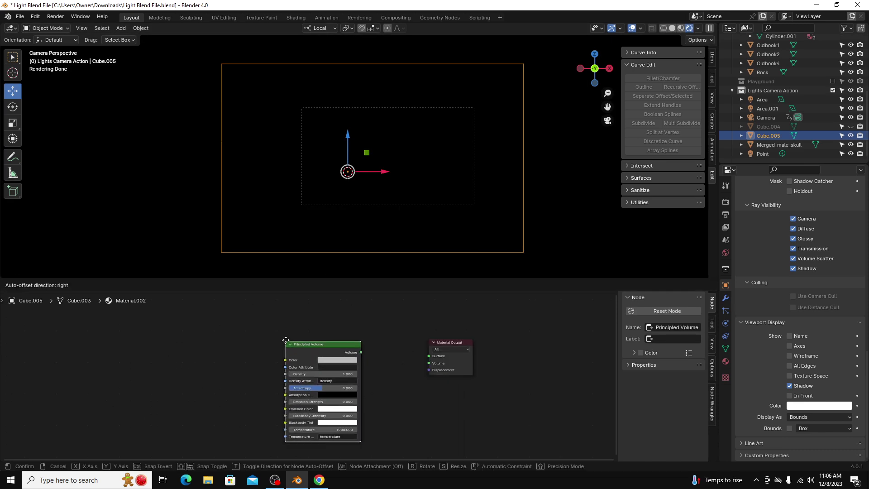
{"action": "left_click", "coordinate": [291, 340]}
{"action": "left_click_drag", "start_coordinate": [328, 339], "coordinate": [428, 363]}
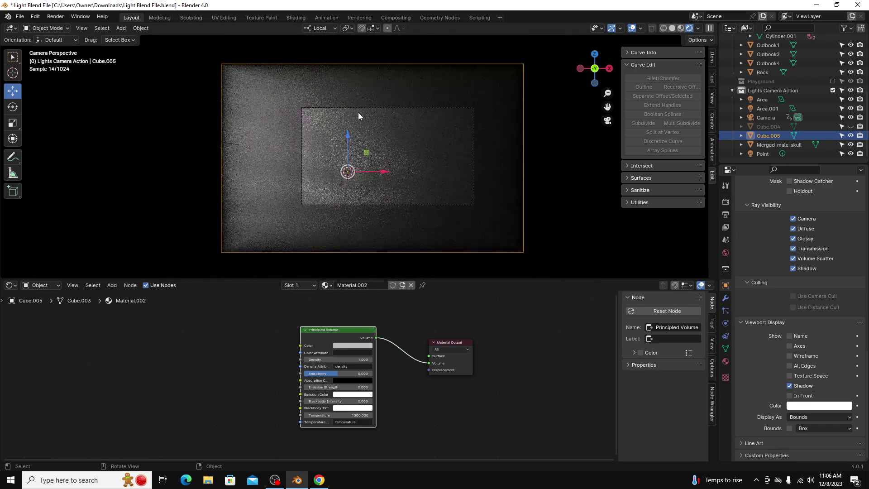
Lower the Principled Volume Density to 0, then set it to .15.
{"action": "scroll", "coordinate": [382, 89], "scroll_direction": "up", "scroll_amount": 2}
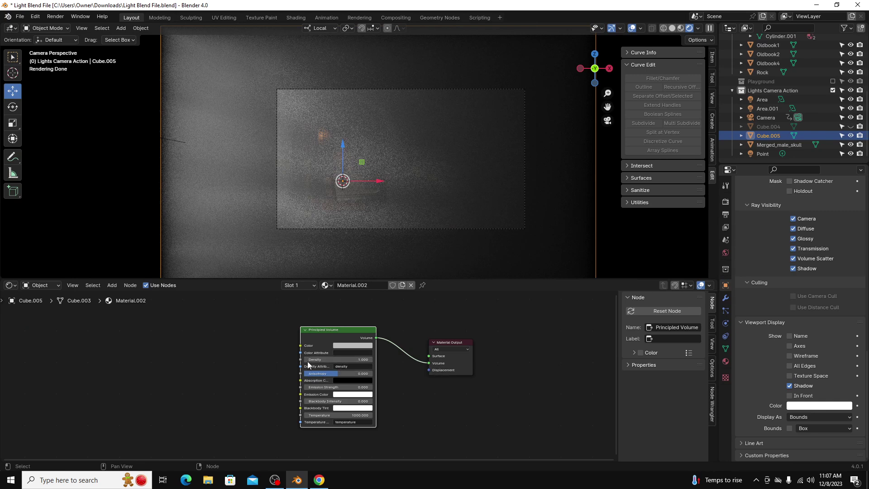
{"action": "left_click", "coordinate": [352, 360]}
{"action": "left_click_drag", "start_coordinate": [352, 360], "coordinate": [317, 360]}
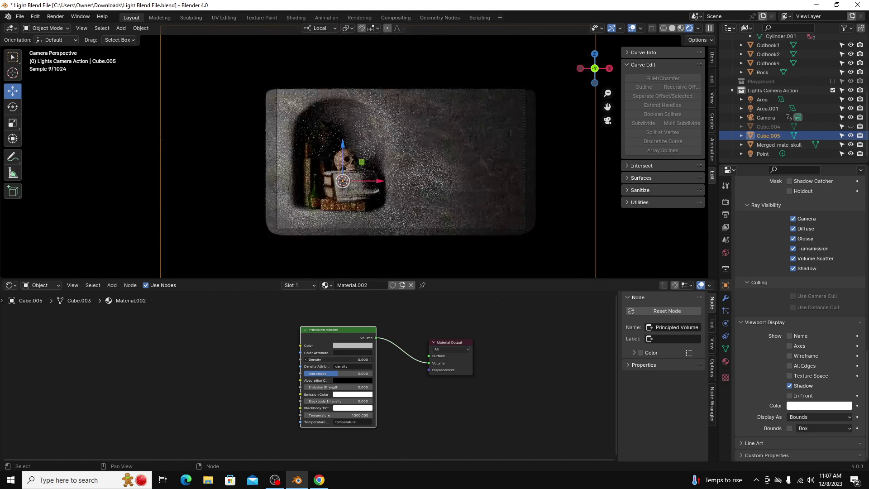
{"action": "left_click", "coordinate": [371, 359]}
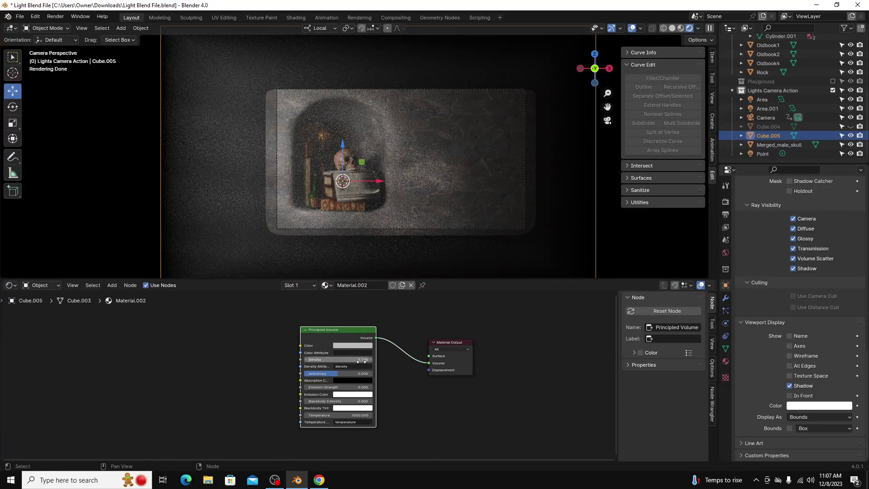
{"action": "left_click", "coordinate": [364, 359]}
{"action": "type", "text": ".15"}
{"action": "key", "text": "Return"}
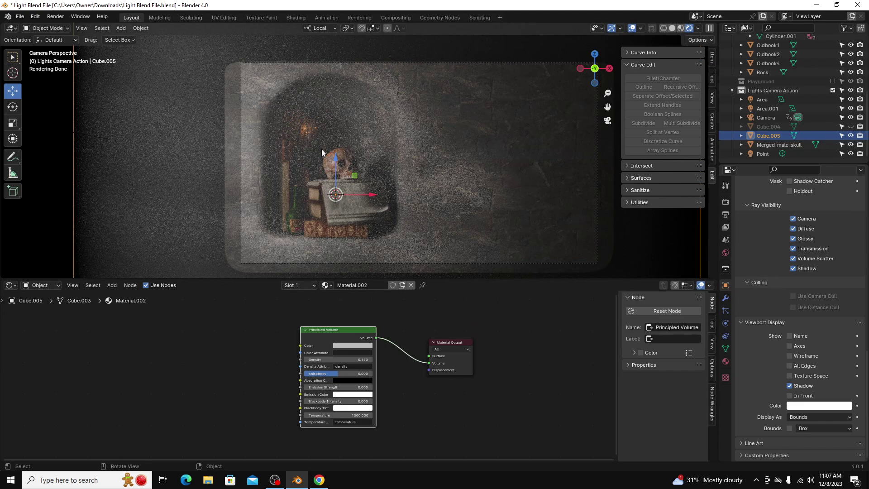
Adjust the Principled Volume Anisotropy up to about 0.409.
{"action": "scroll", "coordinate": [320, 149], "scroll_direction": "down", "scroll_amount": 2}
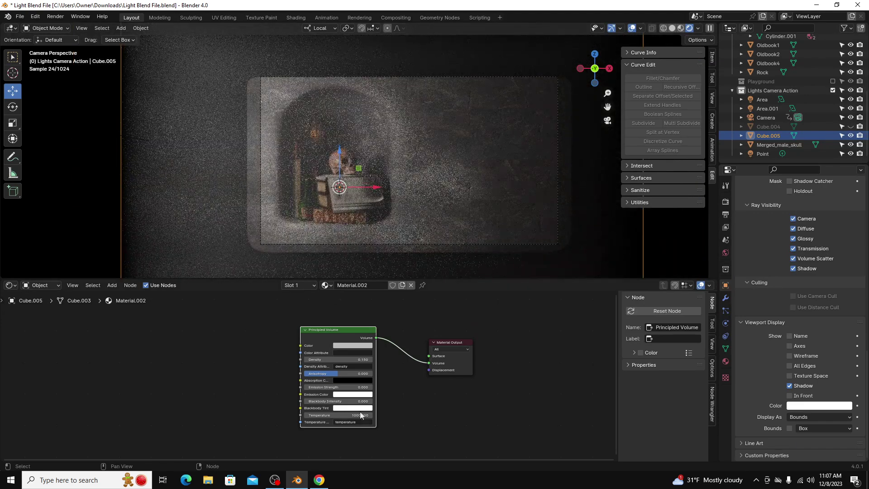
{"action": "left_click_drag", "start_coordinate": [338, 374], "coordinate": [372, 374]}
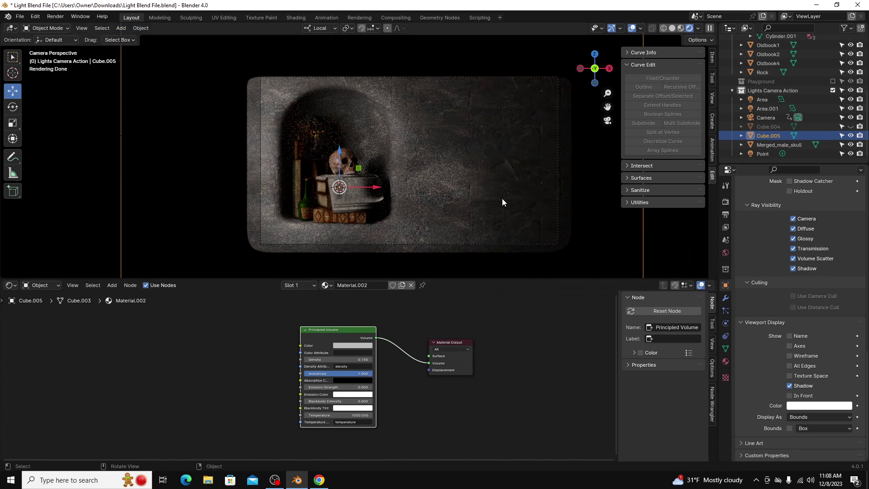
{"action": "left_click_drag", "start_coordinate": [333, 375], "coordinate": [311, 375]}
{"action": "scroll", "coordinate": [310, 376], "scroll_direction": "up", "scroll_amount": 3}
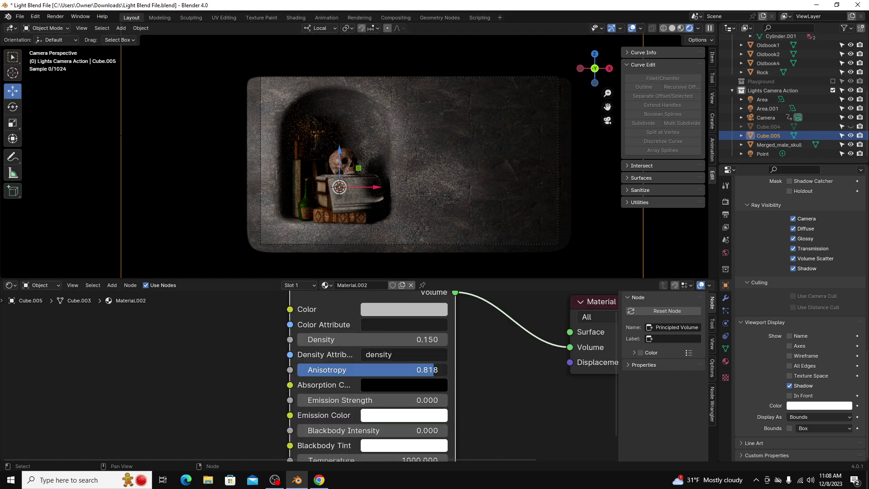
{"action": "mouse_move", "coordinate": [400, 370]}
{"action": "left_mouse_down"}
{"action": "mouse_move", "coordinate": [410, 370]}
{"action": "mouse_move", "coordinate": [402, 370]}
{"action": "left_mouse_up"}
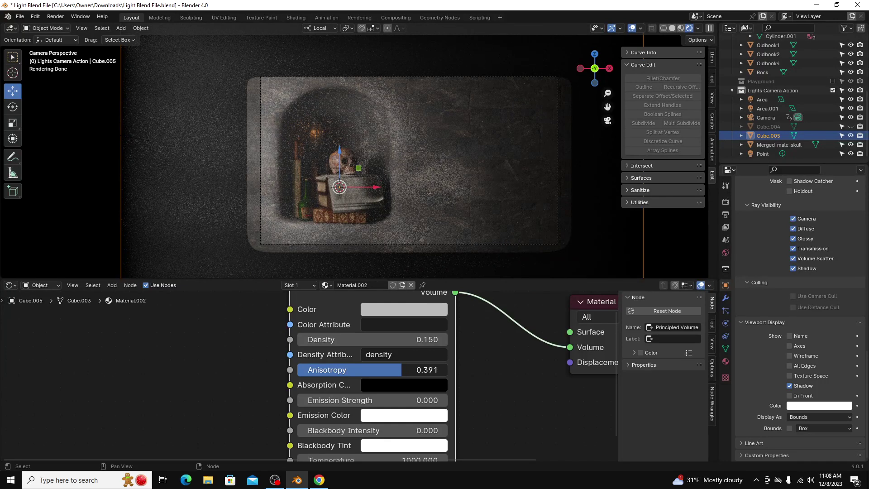
{"action": "left_click_drag", "start_coordinate": [403, 369], "coordinate": [405, 370]}
{"action": "scroll", "coordinate": [437, 405], "scroll_direction": "down", "scroll_amount": 1}
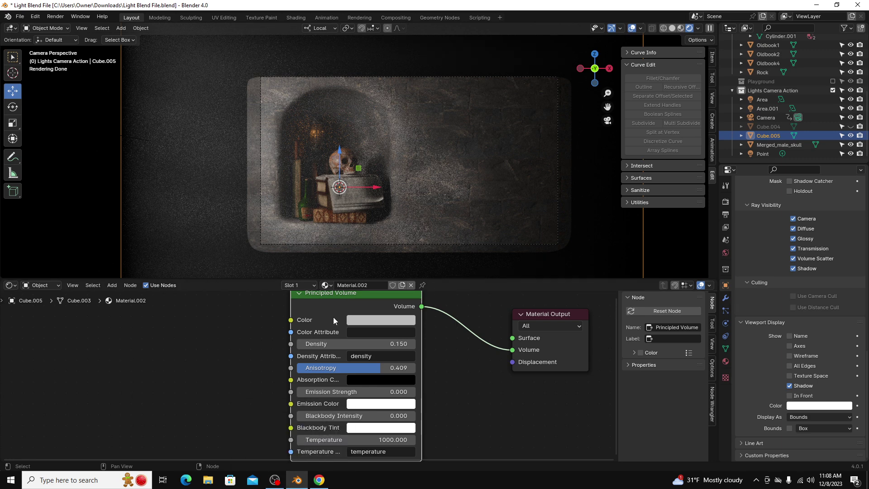
Try blue and magenta fog tints and drag Anisotropy back down to 0.
{"action": "left_click", "coordinate": [372, 323]}
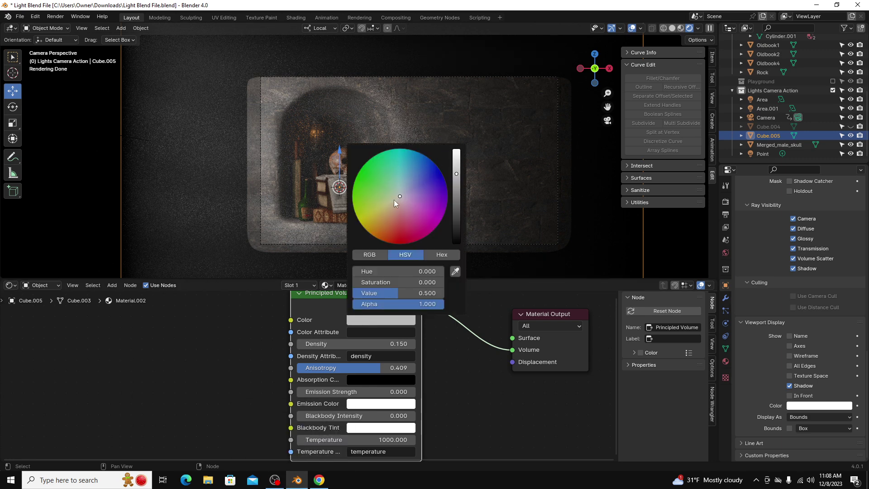
{"action": "left_click", "coordinate": [438, 177]}
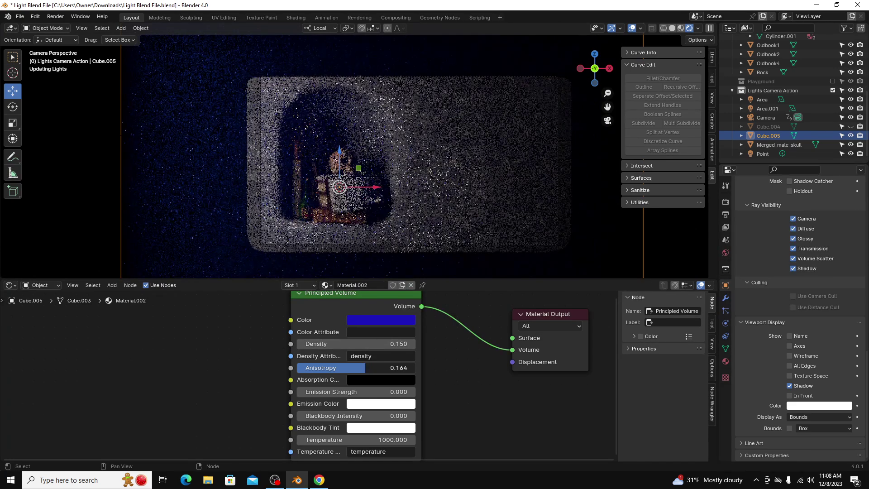
{"action": "left_click_drag", "start_coordinate": [380, 368], "coordinate": [355, 367]}
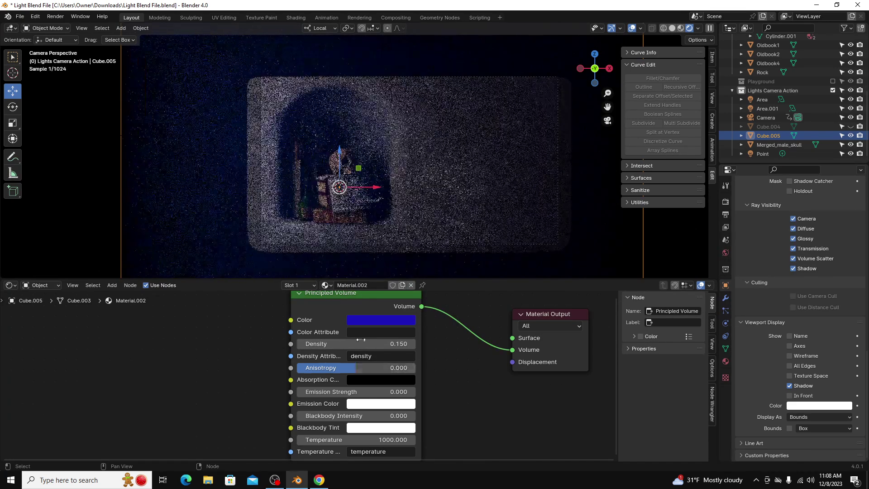
{"action": "left_click", "coordinate": [378, 320]}
{"action": "left_click_drag", "start_coordinate": [430, 173], "coordinate": [400, 197]}
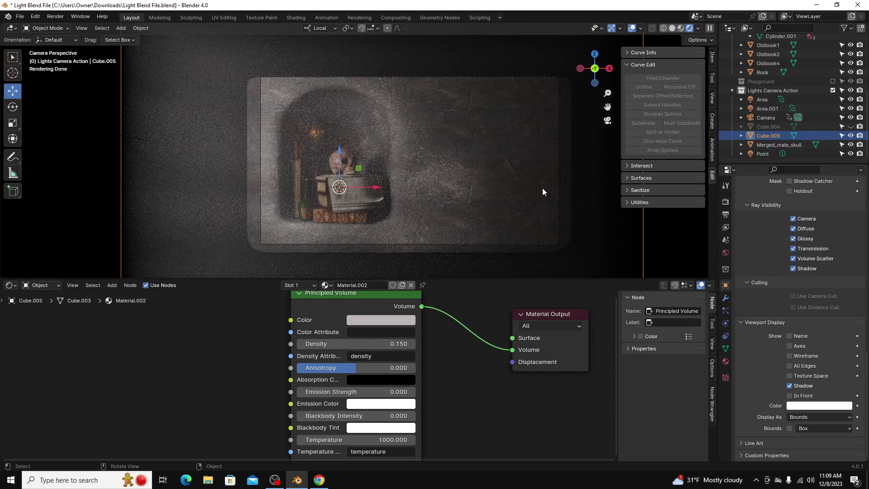
Orbit out of the camera and rotate the fog cube about 63.1° around Z.
{"action": "scroll", "coordinate": [519, 188], "scroll_direction": "down", "scroll_amount": 2}
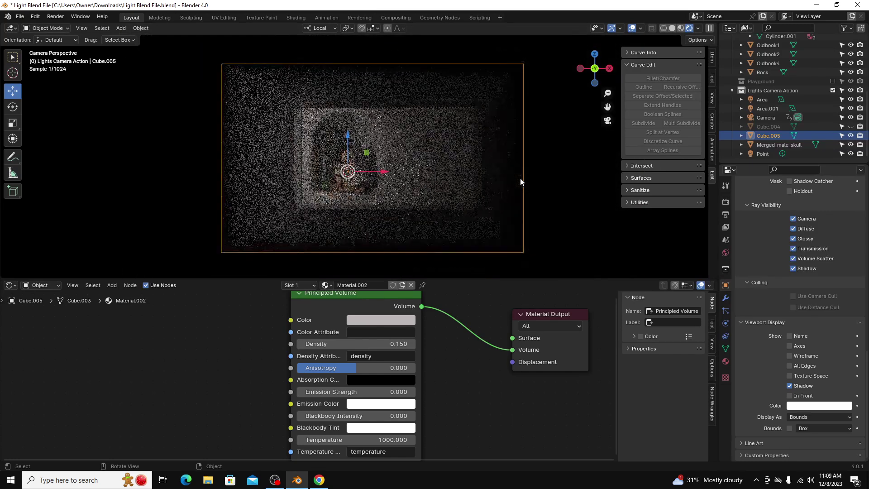
{"action": "middle_click_drag", "start_coordinate": [525, 181], "coordinate": [413, 219]}
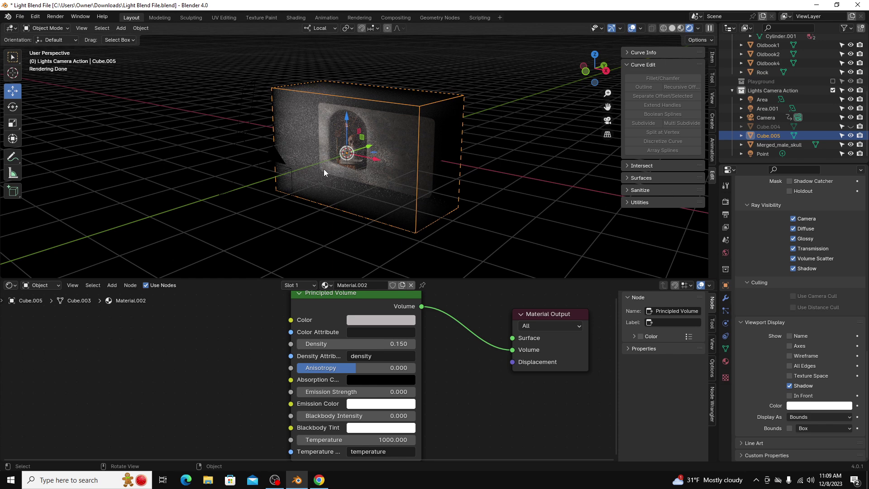
{"action": "key", "text": "r"}
{"action": "left_click_drag", "start_coordinate": [335, 162], "coordinate": [372, 162]}
{"action": "key", "text": "z"}
{"action": "middle_click_drag", "start_coordinate": [377, 126], "coordinate": [390, 131]}
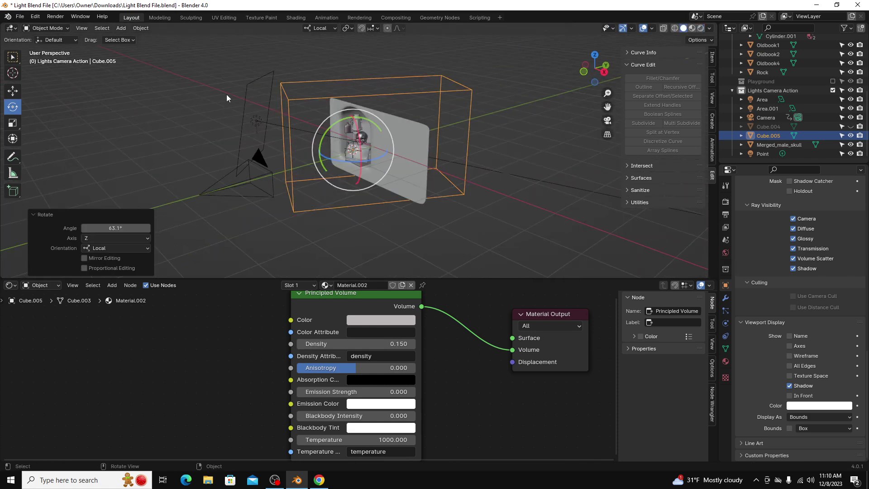
Select the Area light to inspect its shader nodes.
{"action": "left_click", "coordinate": [253, 82]}
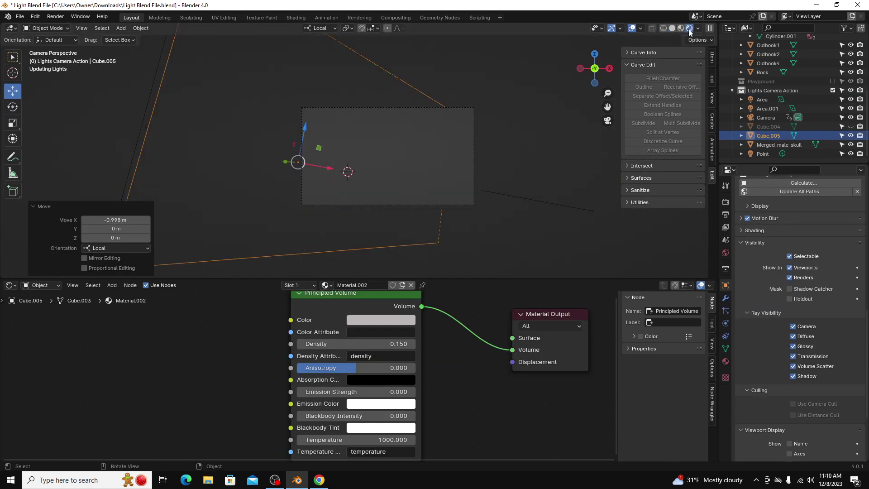
{"action": "left_click", "coordinate": [699, 28]}
{"action": "scroll", "coordinate": [320, 164], "scroll_direction": "up", "scroll_amount": 3}
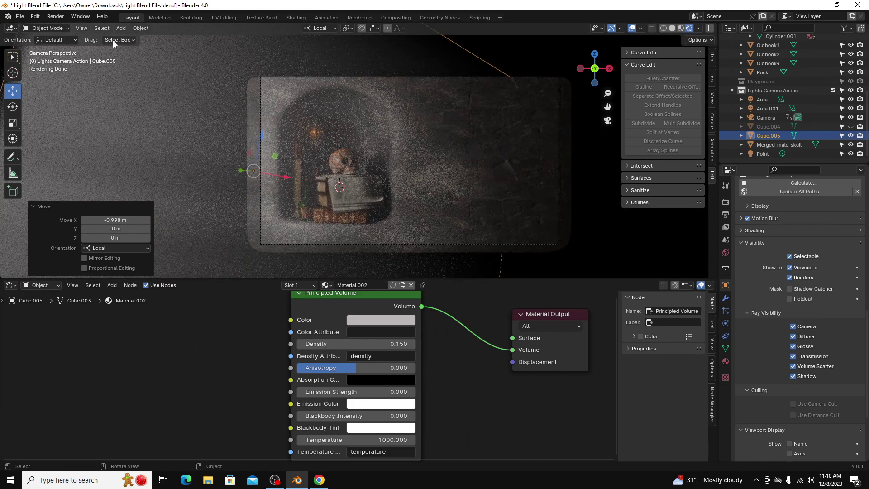
Zoom the camera view out slightly and tint the fog colour yellow-orange.
{"action": "key", "text": "KP_Subtract"}
{"action": "key", "text": "KP_Subtract"}
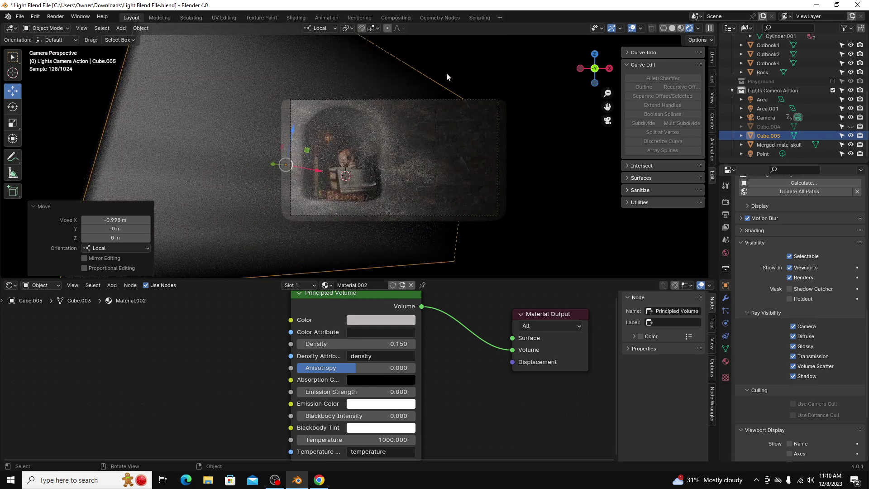
{"action": "scroll", "coordinate": [504, 152], "scroll_direction": "up", "scroll_amount": 2}
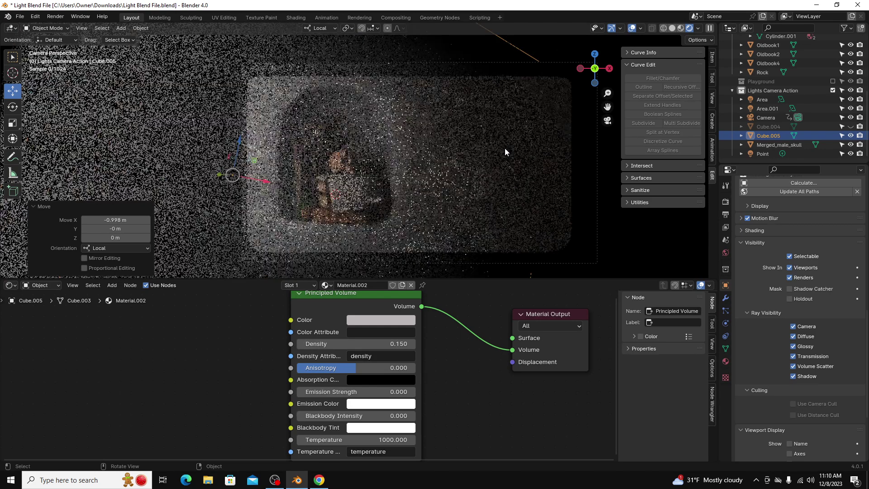
{"action": "scroll", "coordinate": [504, 148], "scroll_direction": "down", "scroll_amount": 1}
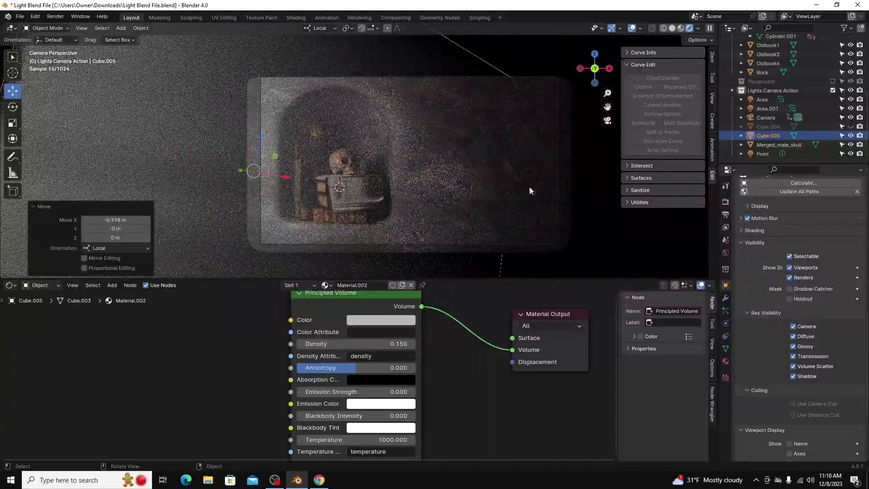
{"action": "left_click", "coordinate": [372, 322]}
{"action": "left_click", "coordinate": [382, 214]}
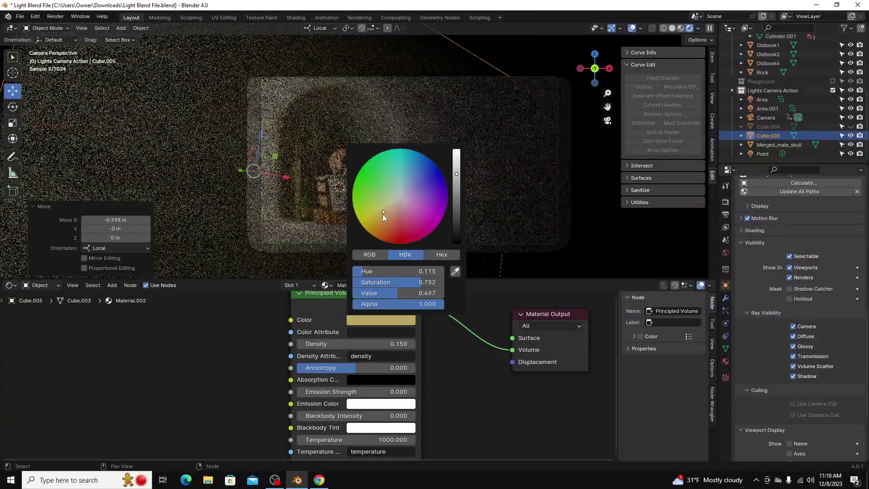
{"action": "left_click_drag", "start_coordinate": [377, 219], "coordinate": [387, 219]}
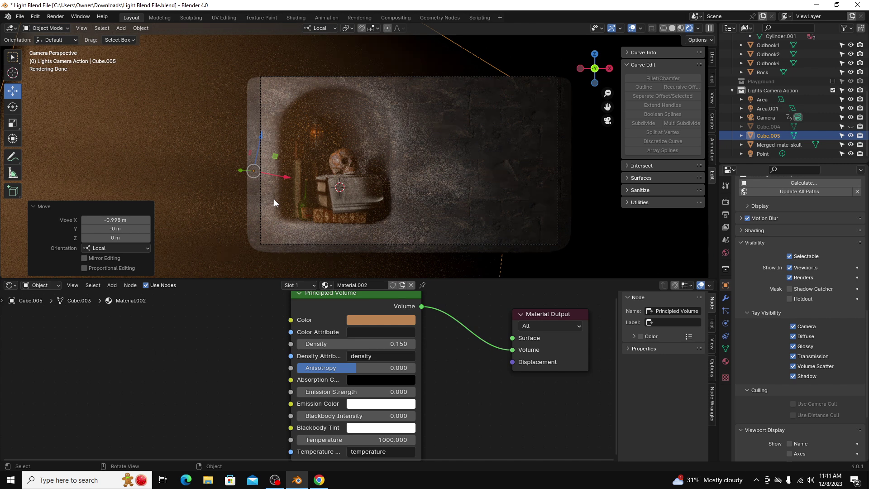
Inspect the area light outside the camera view, then select Cube.005 in the Outliner.
{"action": "middle_click_drag", "start_coordinate": [372, 68], "coordinate": [331, 140]}
{"action": "left_click", "coordinate": [338, 89]}
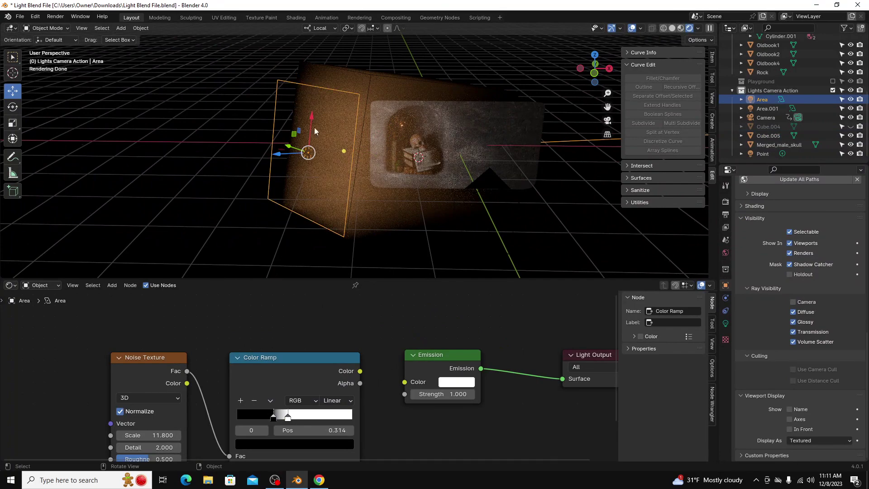
{"action": "middle_click_drag", "start_coordinate": [181, 141], "coordinate": [302, 105]}
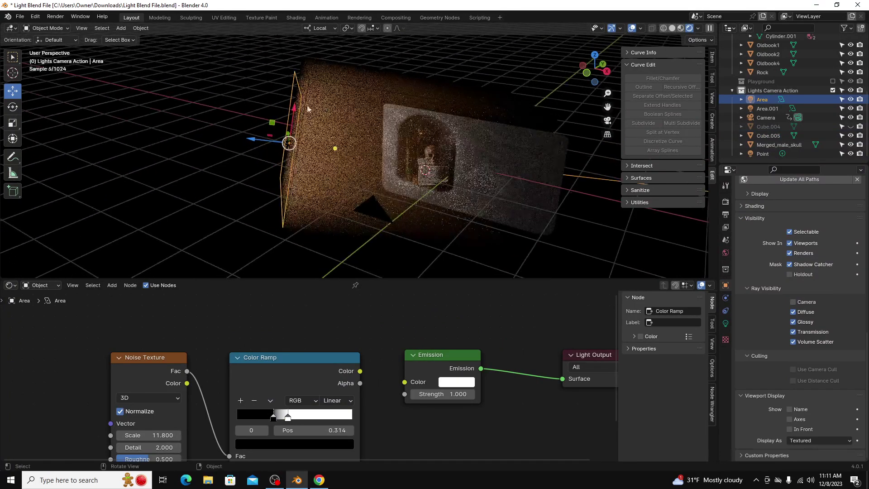
{"action": "scroll", "coordinate": [545, 151], "scroll_direction": "up", "scroll_amount": 5}
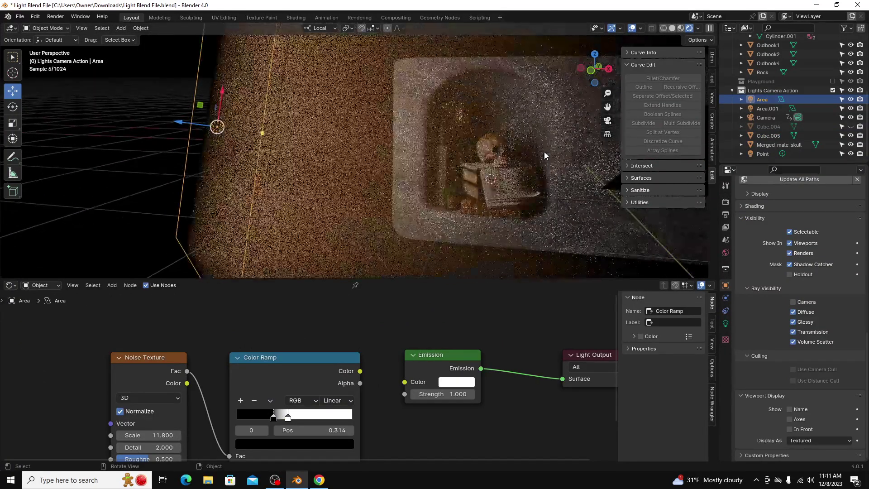
{"action": "key", "text": "KP_0"}
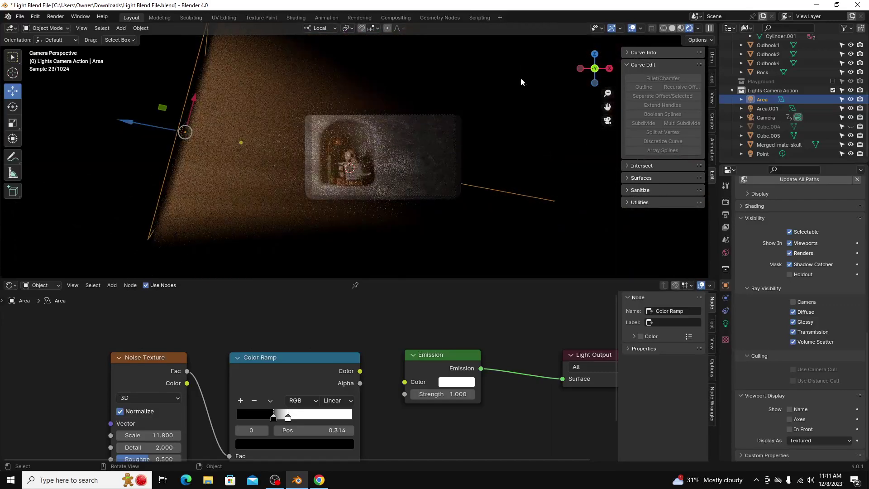
{"action": "scroll", "coordinate": [392, 114], "scroll_direction": "up", "scroll_amount": 6}
{"action": "scroll", "coordinate": [392, 114], "scroll_direction": "down", "scroll_amount": 7}
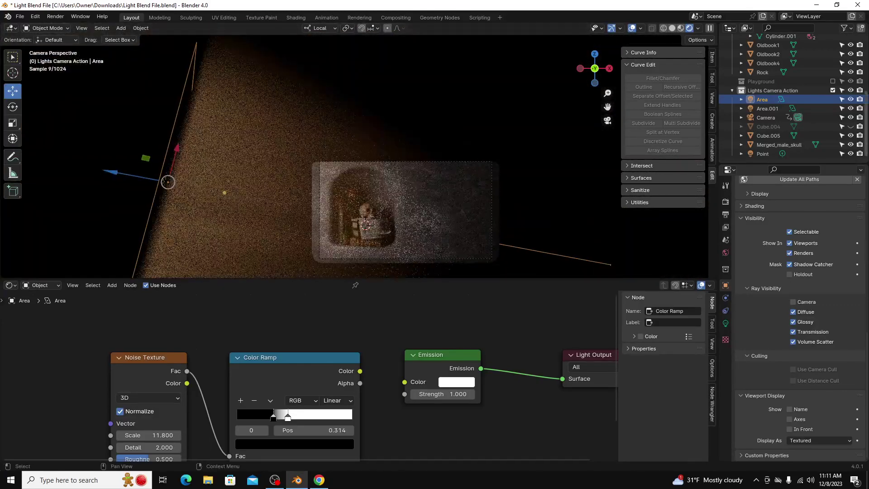
{"action": "left_click", "coordinate": [608, 140]}
{"action": "left_click", "coordinate": [771, 99]}
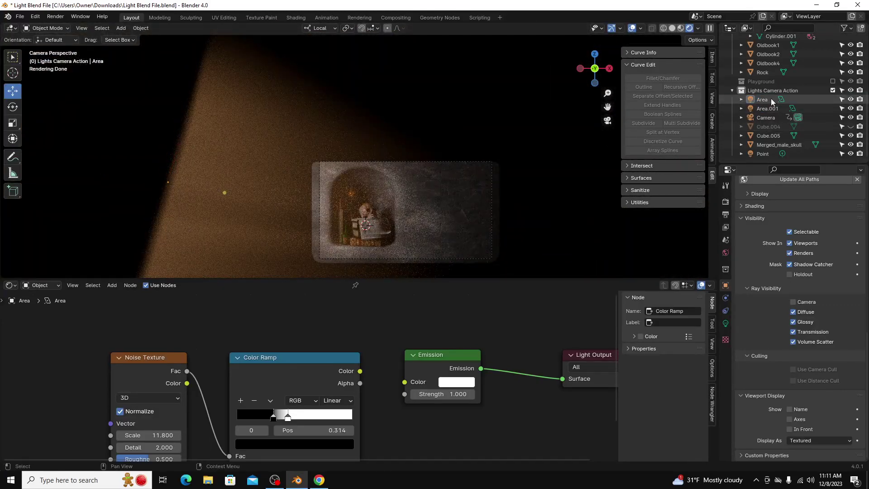
{"action": "left_click", "coordinate": [770, 136]}
Delete Cube.005, unhide Cube.004 and frame it, then return to camera view.
{"action": "key", "text": "Delete"}
{"action": "left_click", "coordinate": [828, 137]}
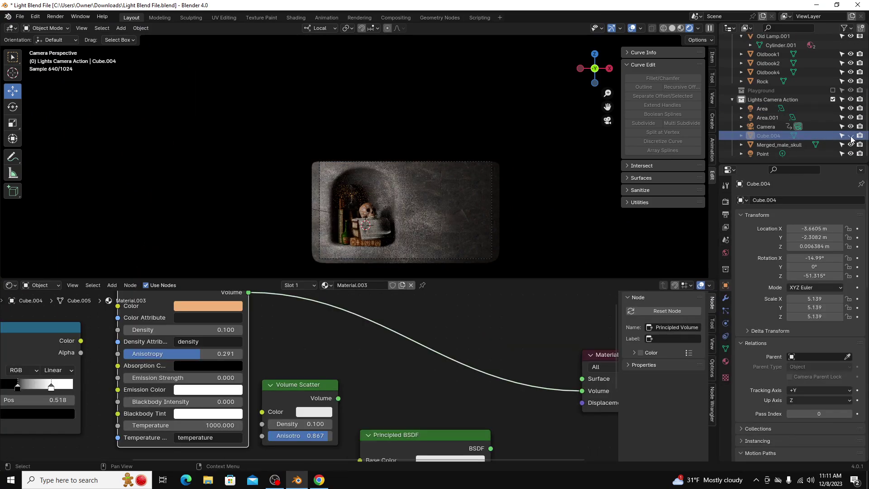
{"action": "left_click", "coordinate": [851, 138]}
{"action": "middle_click_drag", "start_coordinate": [523, 141], "coordinate": [528, 119], "text": "shift"}
{"action": "key", "text": "KP_Decimal"}
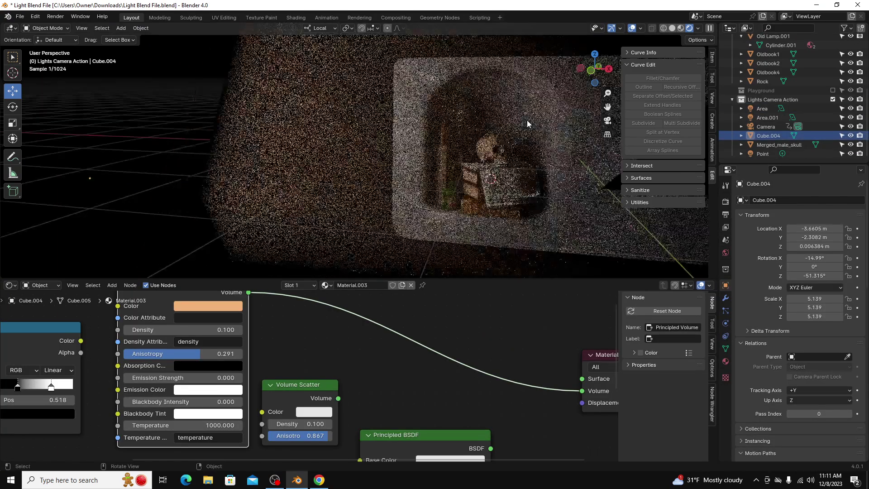
{"action": "key", "text": "KP_0"}
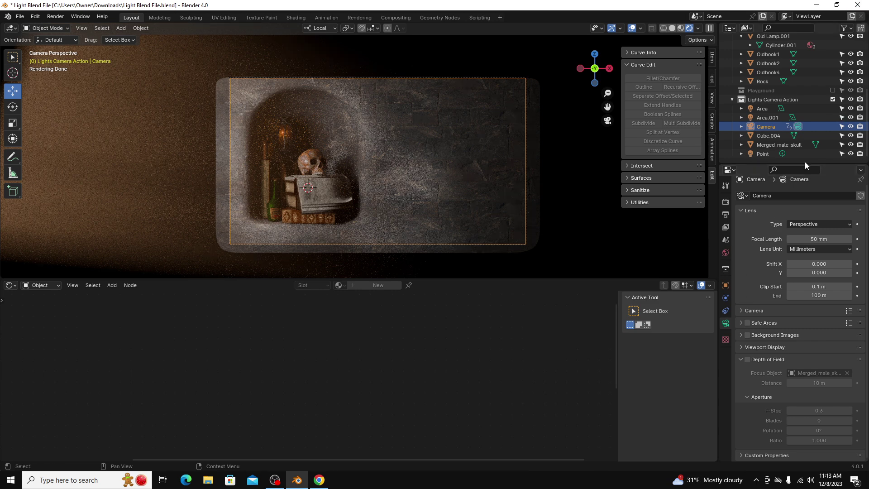
Select the camera, enable Depth of Field and pick the skull as focus object.
{"action": "left_click", "coordinate": [767, 119]}
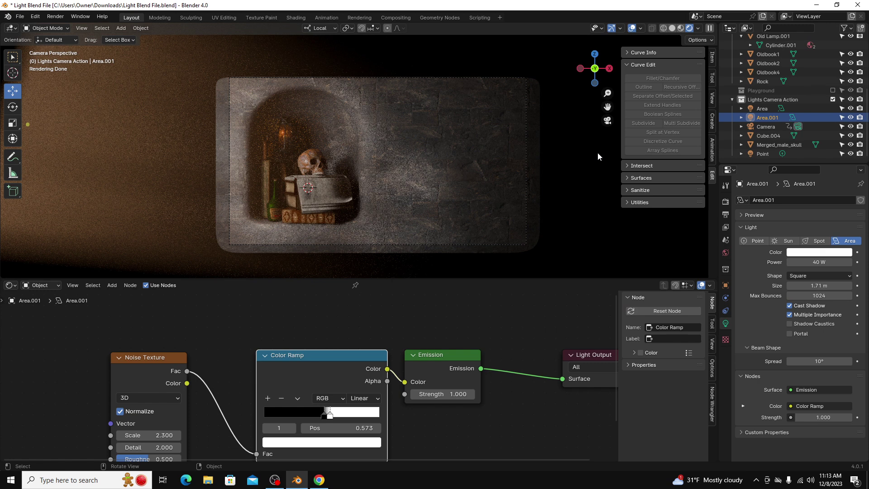
{"action": "left_click", "coordinate": [767, 127]}
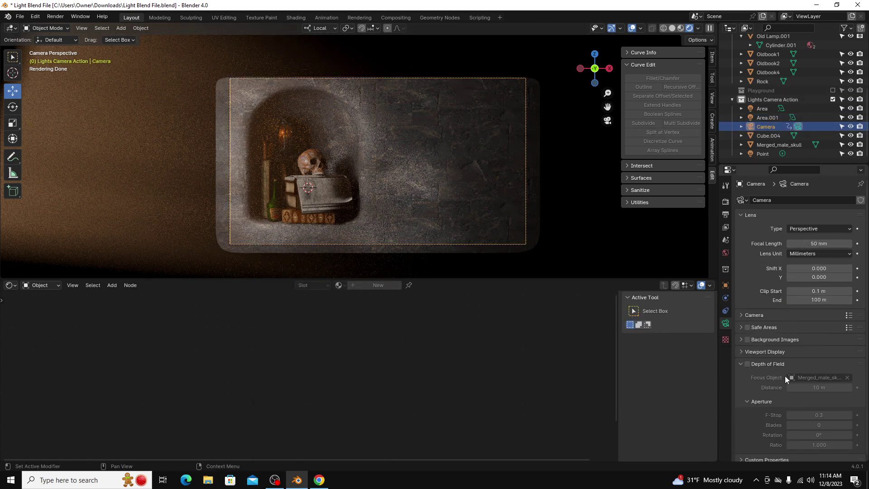
{"action": "scroll", "coordinate": [761, 336], "scroll_direction": "down", "scroll_amount": 1}
{"action": "left_click", "coordinate": [748, 360]}
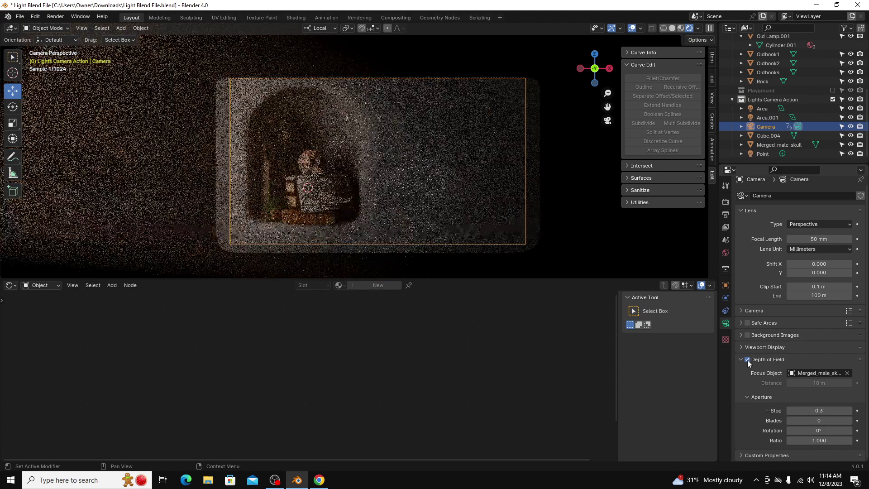
{"action": "left_click", "coordinate": [847, 373]}
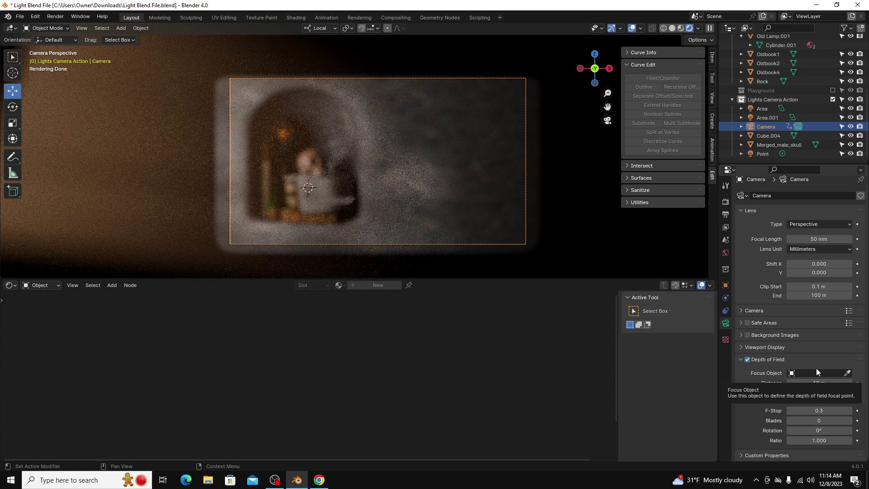
{"action": "left_click", "coordinate": [848, 372]}
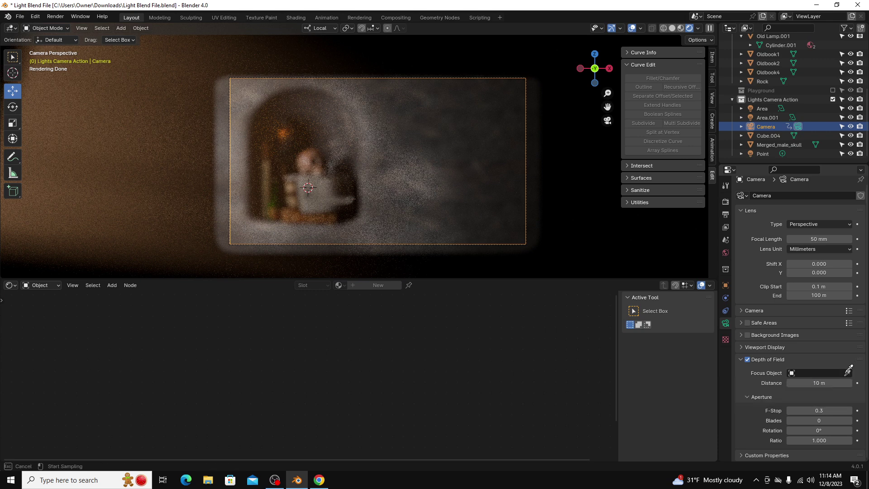
{"action": "left_click", "coordinate": [309, 158]}
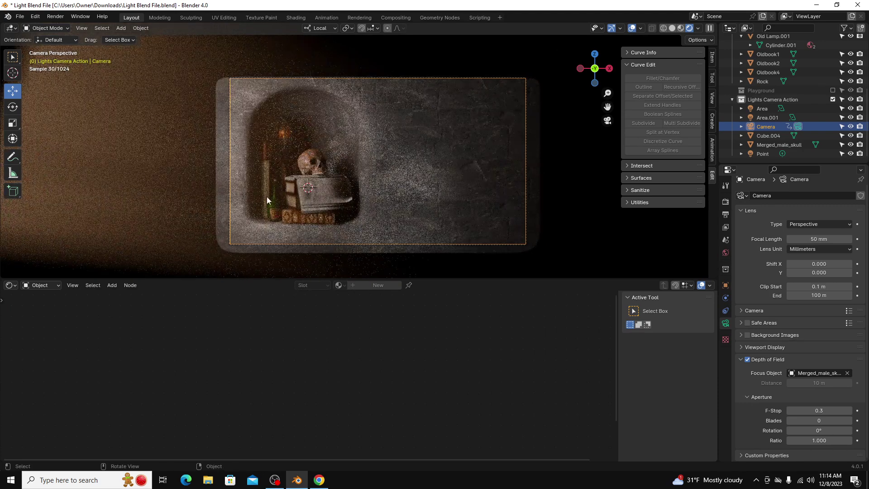
Remove the skull focus object and set the focus distance to 10 m.
{"action": "left_click", "coordinate": [847, 373]}
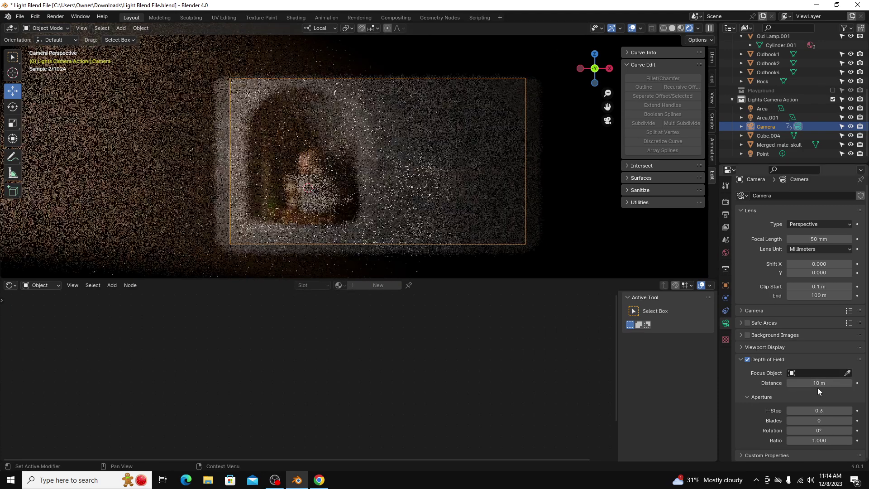
{"action": "left_click_drag", "start_coordinate": [819, 382], "coordinate": [833, 384]}
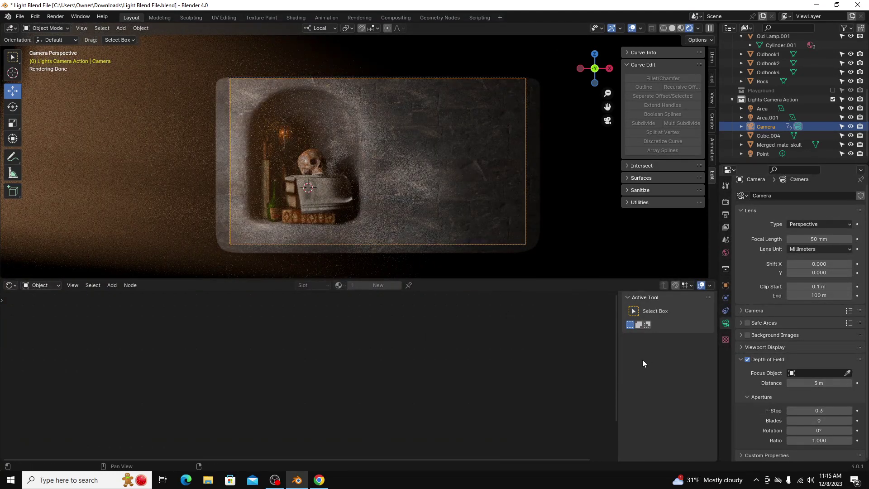
{"action": "left_click", "coordinate": [822, 383]}
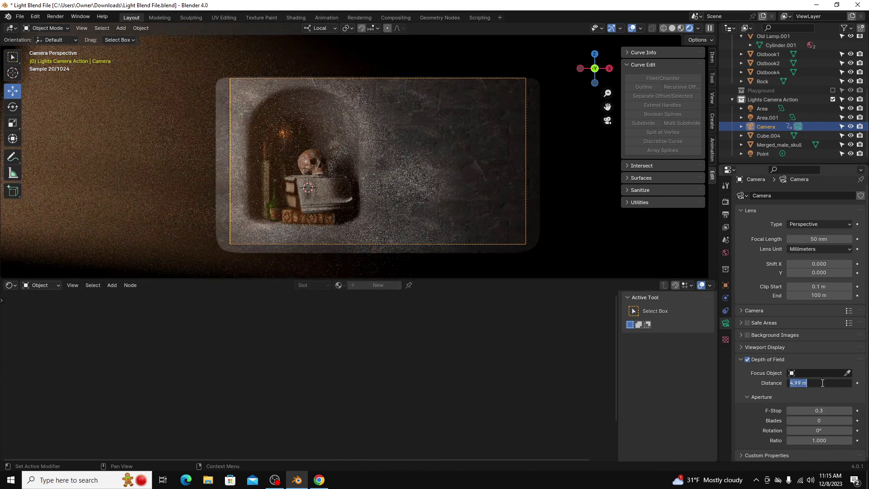
{"action": "type", "text": "10"}
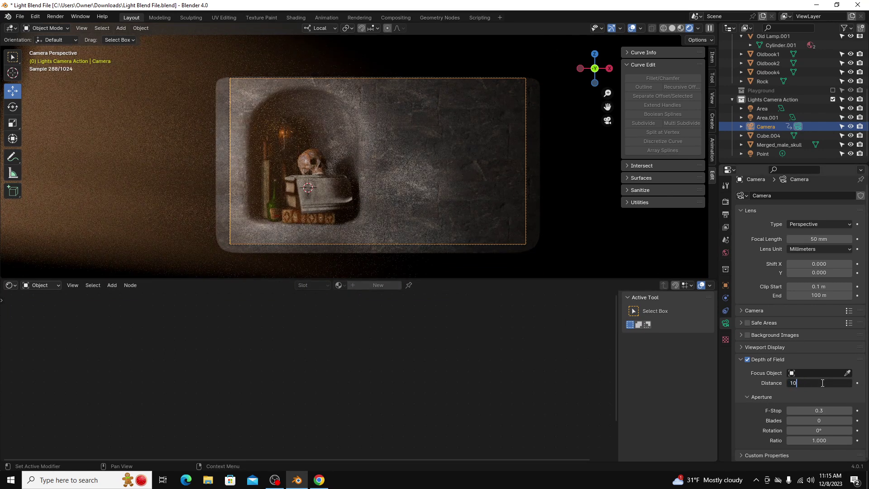
{"action": "key", "text": "Return"}
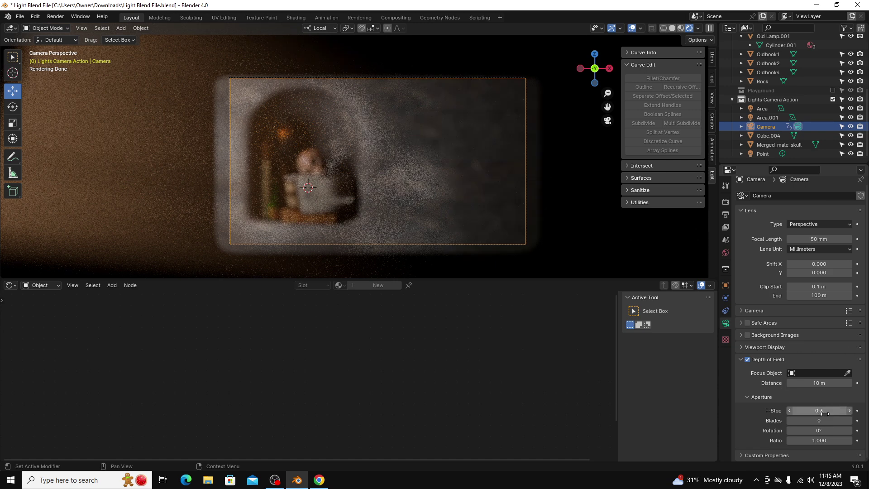
Adjust the F-Stop, re-pick the skull as focus object, then step the F-Stop down.
{"action": "left_click_drag", "start_coordinate": [820, 413], "coordinate": [814, 411]}
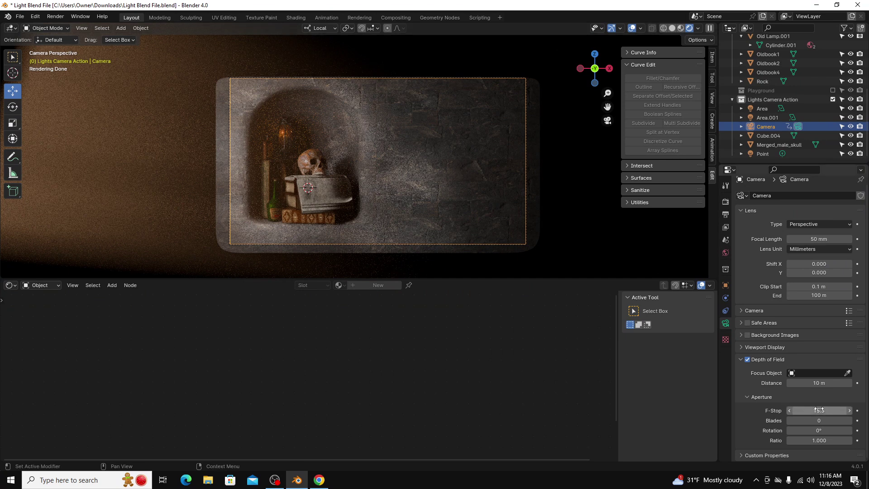
{"action": "left_click_drag", "start_coordinate": [819, 411], "coordinate": [770, 411]}
{"action": "left_click", "coordinate": [848, 373]}
{"action": "left_click", "coordinate": [303, 203]}
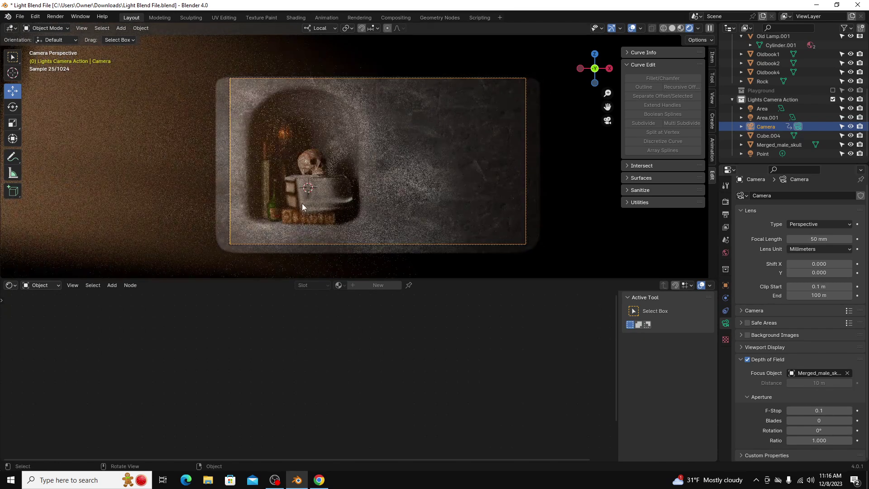
{"action": "scroll", "coordinate": [268, 221], "scroll_direction": "up", "scroll_amount": 2}
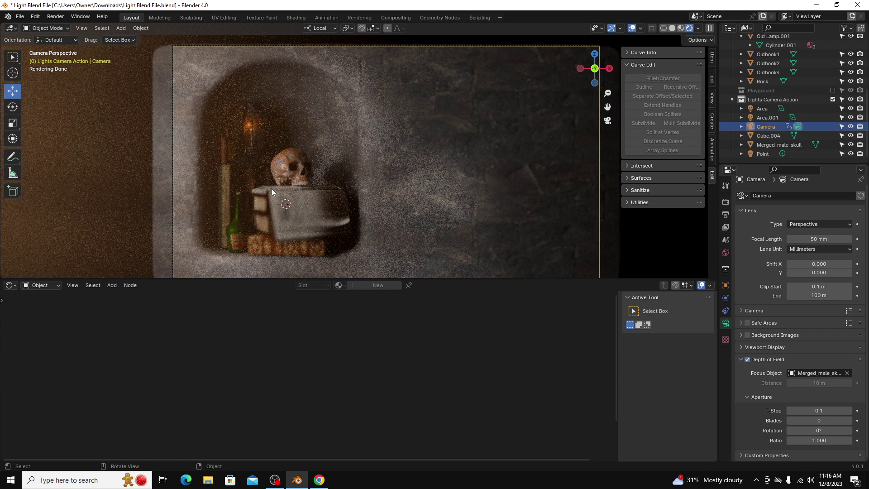
{"action": "left_click", "coordinate": [850, 411]}
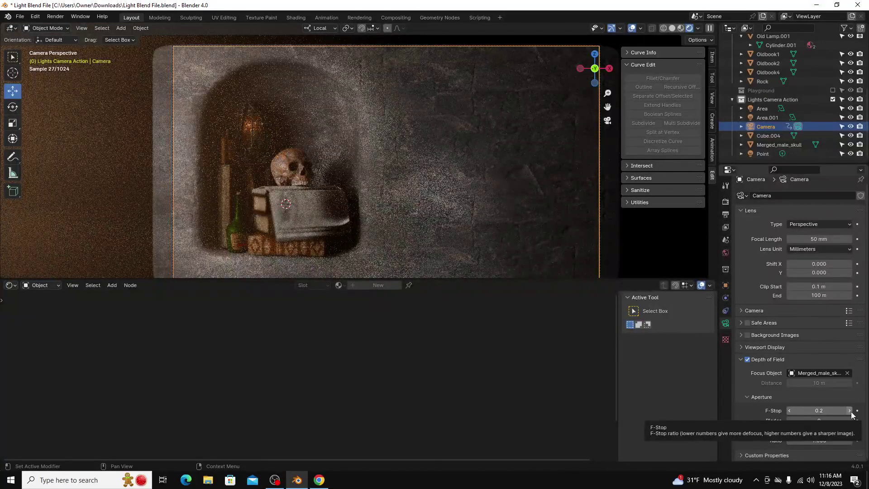
{"action": "left_click", "coordinate": [850, 411]}
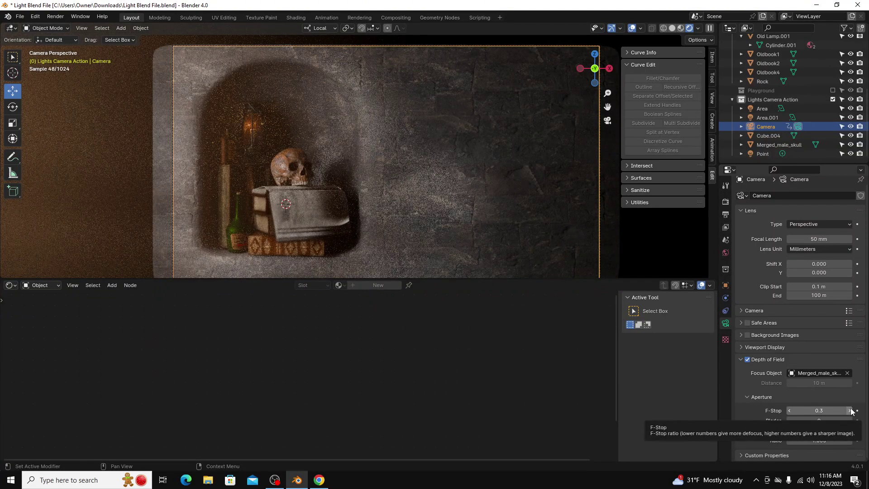
{"action": "left_click", "coordinate": [790, 410]}
Set the F-Stop to 0.1, then compare the textured volumetric render with the white untextured render.
{"action": "left_click", "coordinate": [790, 410]}
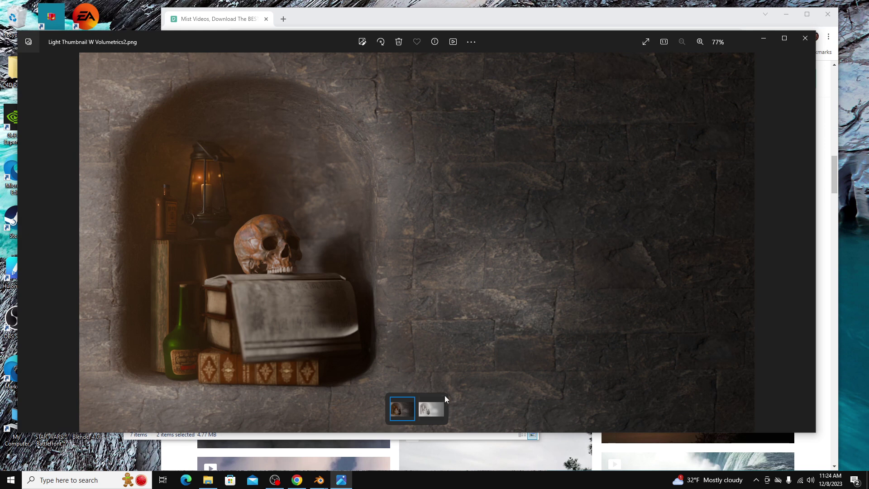
{"action": "left_click", "coordinate": [433, 412]}
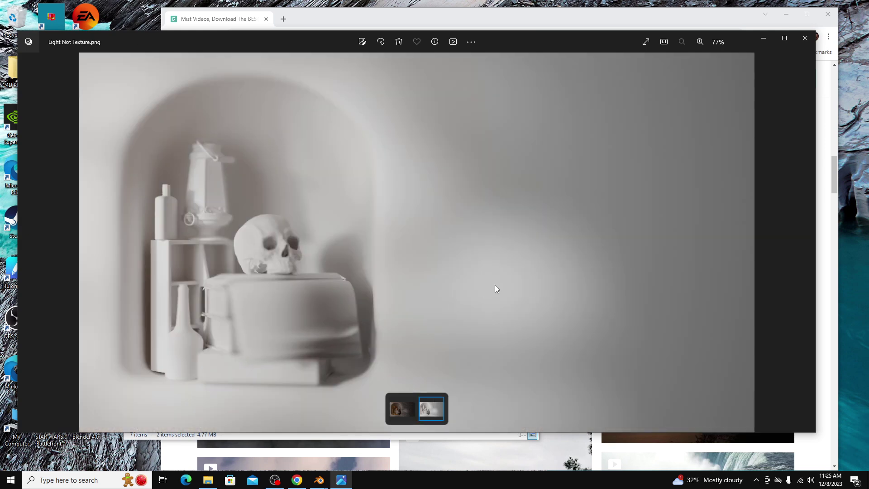
{"action": "left_click", "coordinate": [402, 410]}
{"action": "left_click", "coordinate": [433, 411]}
{"action": "left_click", "coordinate": [401, 407]}
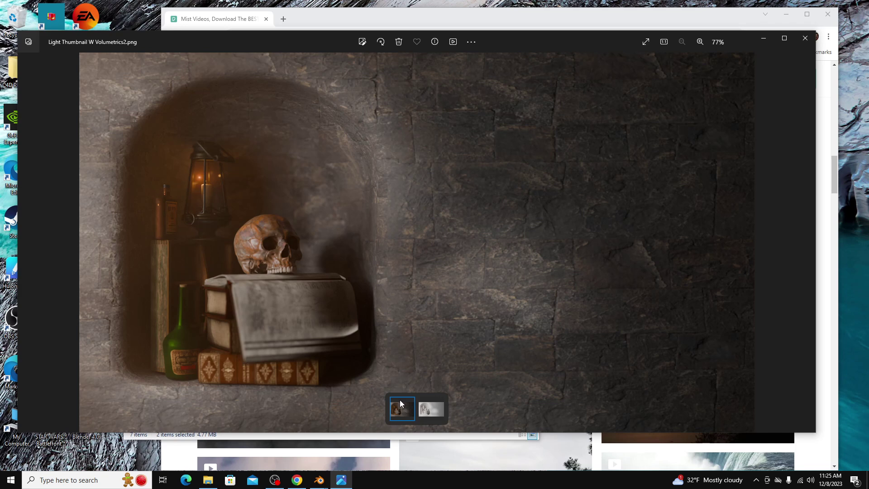
{"action": "left_click", "coordinate": [431, 409]}
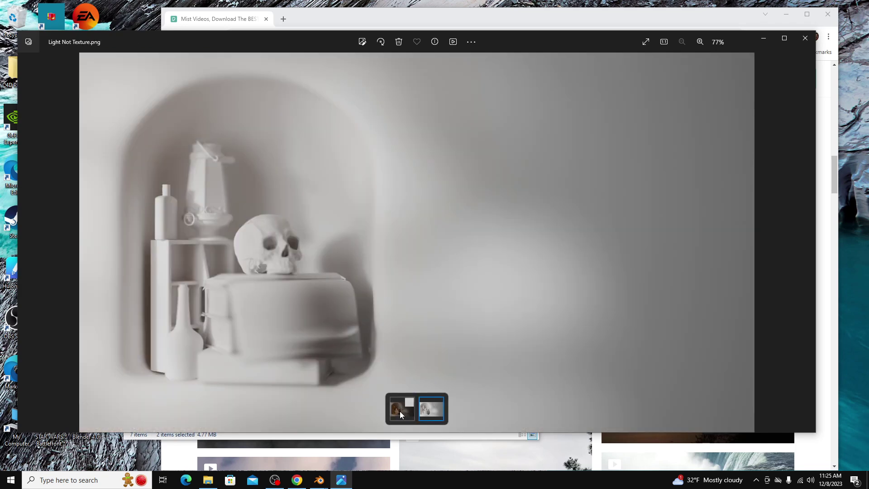
{"action": "left_click", "coordinate": [400, 410]}
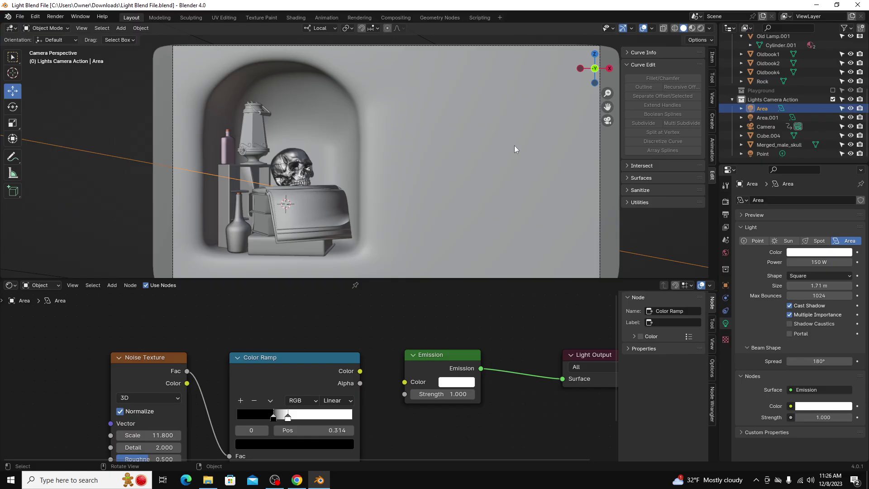
Preview the viewport in Rendered shading, enlarge the 3D view, then return to Solid shading.
{"action": "scroll", "coordinate": [508, 156], "scroll_direction": "down", "scroll_amount": 2}
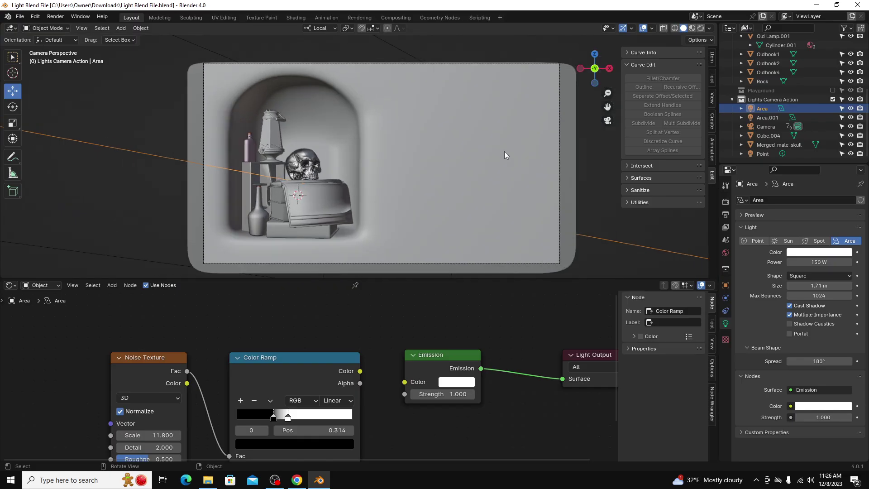
{"action": "left_click", "coordinate": [701, 28]}
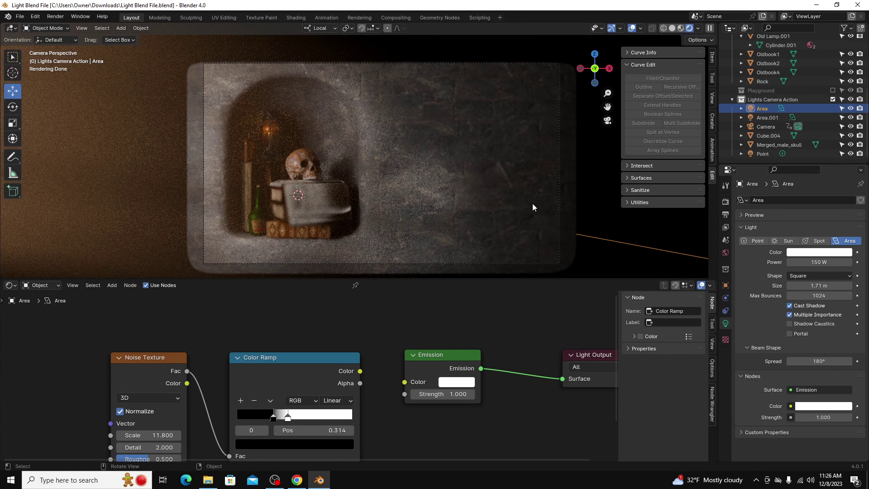
{"action": "left_click_drag", "start_coordinate": [490, 280], "coordinate": [471, 330]}
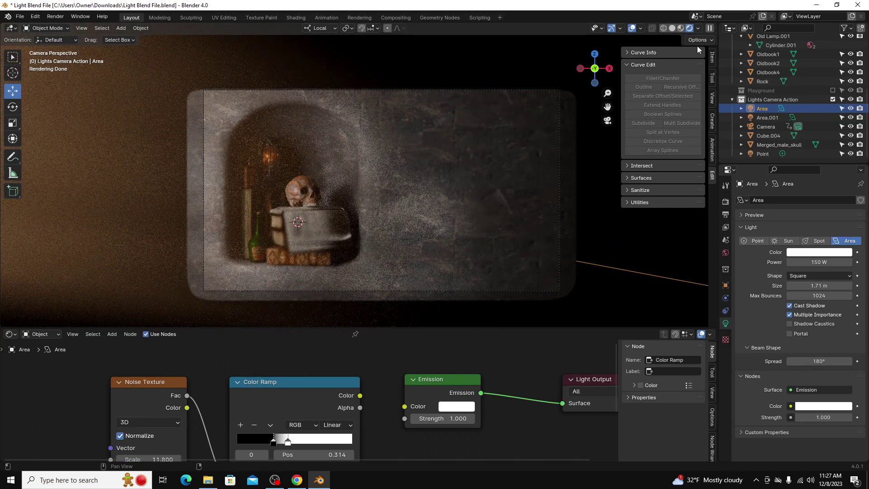
{"action": "left_click", "coordinate": [672, 29]}
Move the area light along its local Z, undo the move, and return to camera view.
{"action": "middle_click_drag", "start_coordinate": [531, 202], "coordinate": [480, 213]}
{"action": "scroll", "coordinate": [346, 195], "scroll_direction": "down", "scroll_amount": 5}
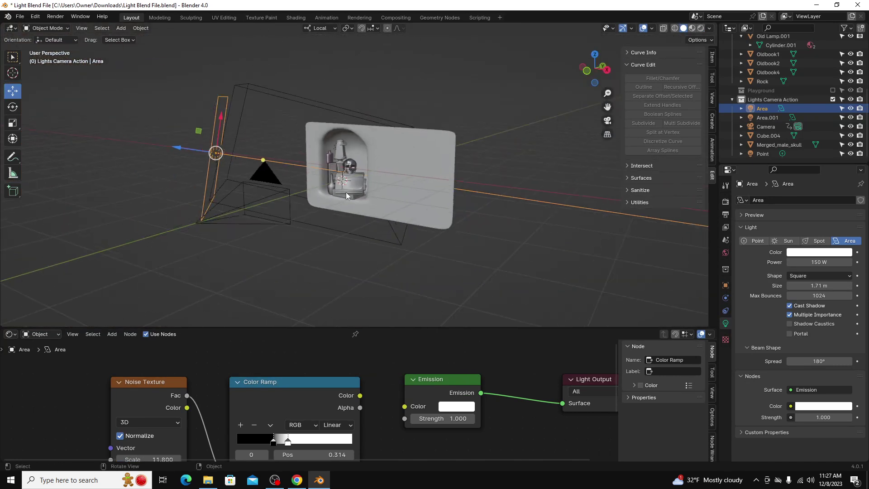
{"action": "left_click_drag", "start_coordinate": [177, 147], "coordinate": [160, 145]}
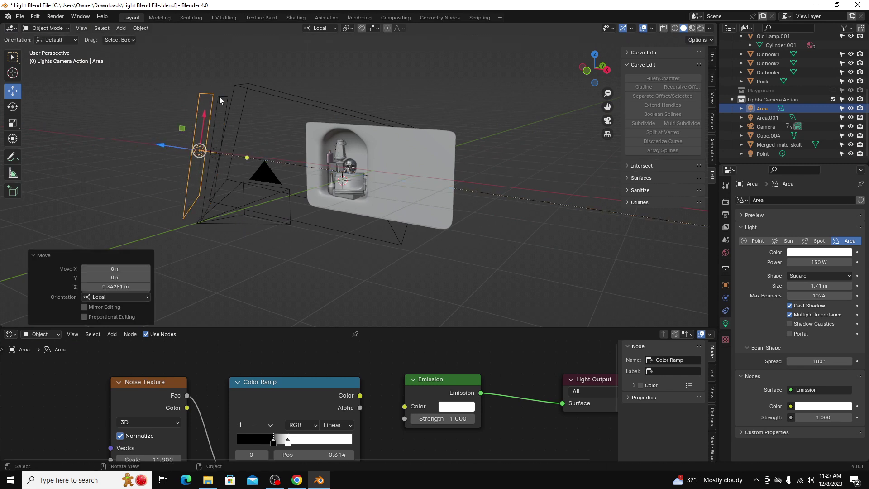
{"action": "middle_click_drag", "start_coordinate": [219, 97], "coordinate": [218, 121]}
{"action": "scroll", "coordinate": [294, 163], "scroll_direction": "up", "scroll_amount": 4}
{"action": "scroll", "coordinate": [295, 163], "scroll_direction": "down", "scroll_amount": 2}
{"action": "left_click_drag", "start_coordinate": [121, 163], "coordinate": [92, 166]}
{"action": "middle_click_drag", "start_coordinate": [213, 172], "coordinate": [174, 83]}
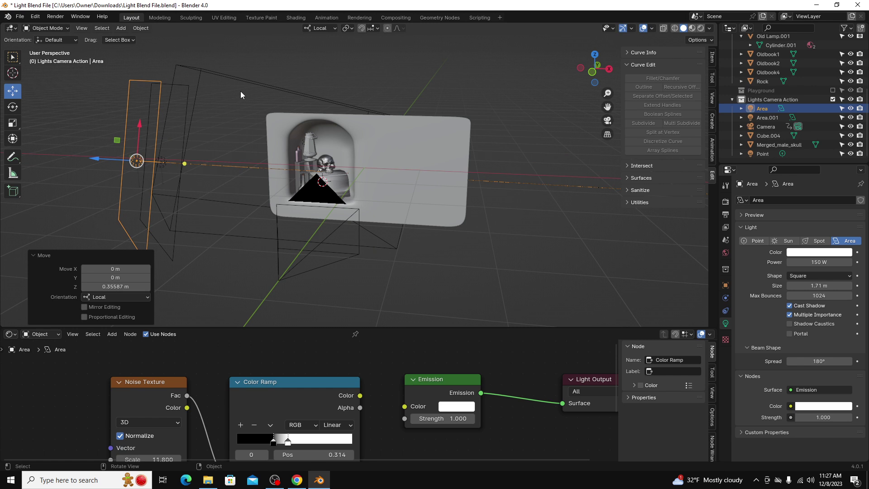
{"action": "key", "text": "ctrl+z"}
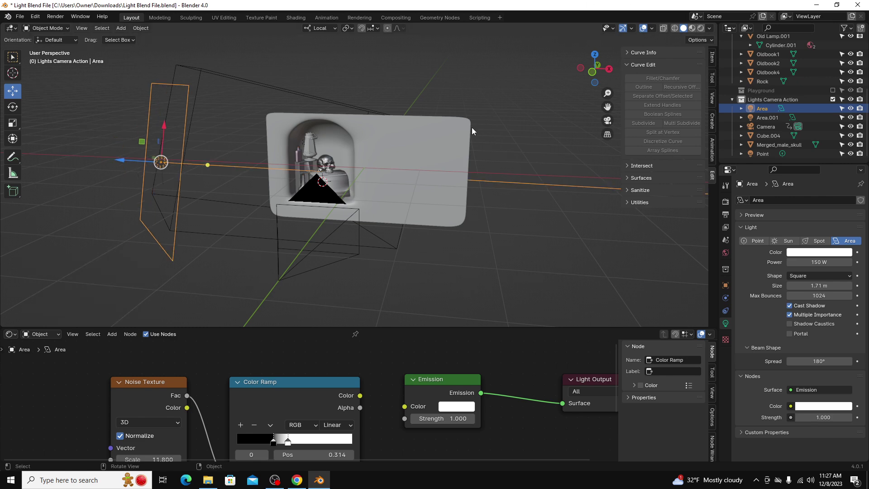
{"action": "key", "text": "KP_0"}
Switch to rendered shading, select the back wall, then close the untitledlighttexture.png viewer.
{"action": "key", "text": "z"}
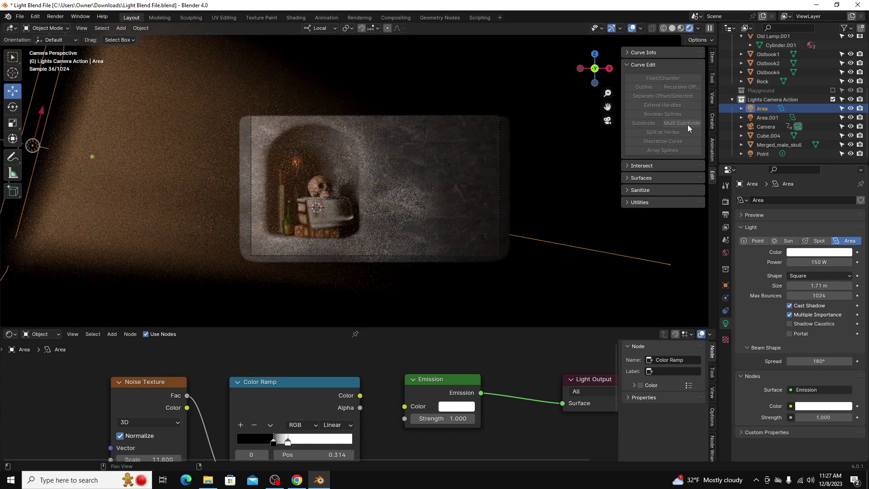
{"action": "left_click", "coordinate": [481, 164]}
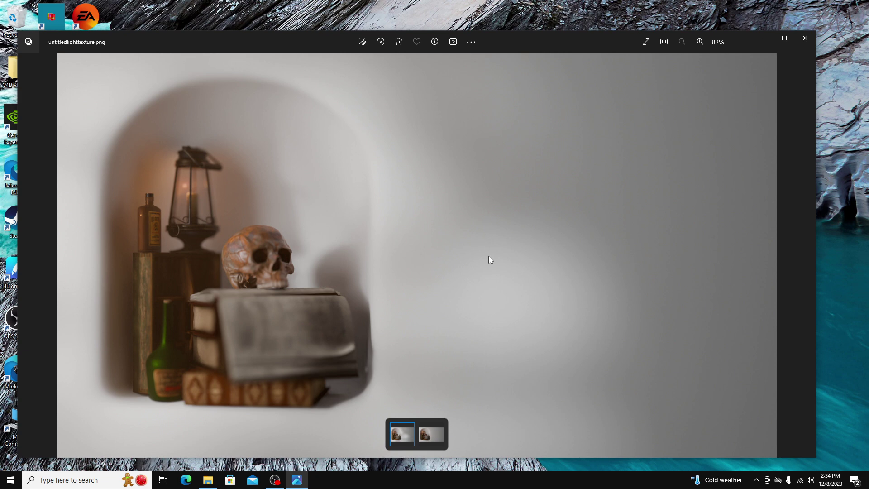
{"action": "key", "text": "alt+F4"}
Preview in Rendered shading and toggle Area.001's visibility off and back on to compare.
{"action": "left_click", "coordinate": [87, 423]}
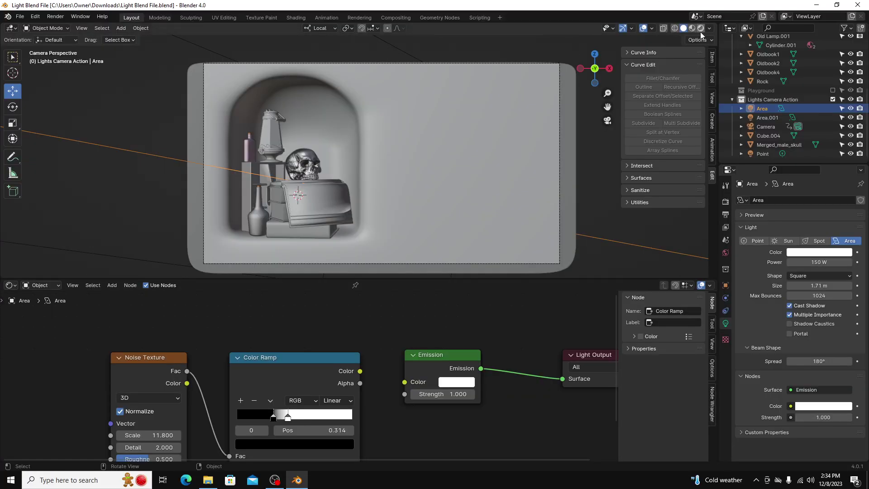
{"action": "left_click", "coordinate": [700, 28]}
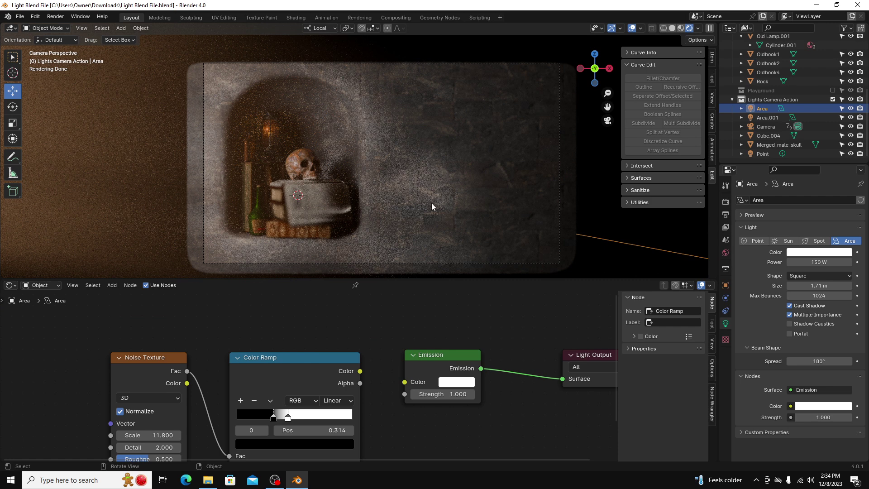
{"action": "left_click", "coordinate": [764, 117]}
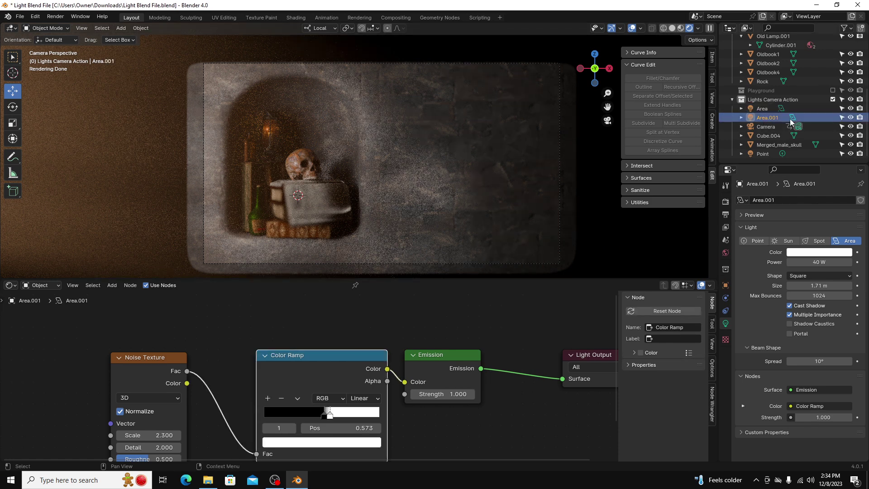
{"action": "left_click", "coordinate": [851, 117]}
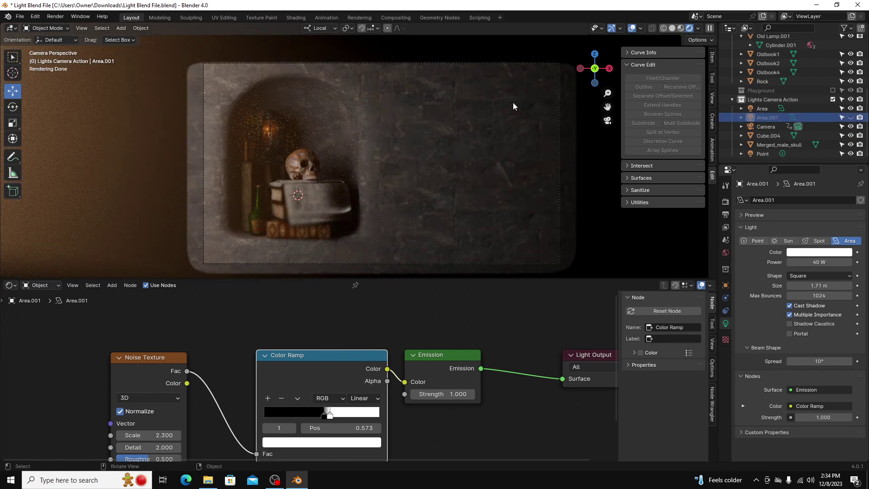
{"action": "left_click", "coordinate": [851, 118]}
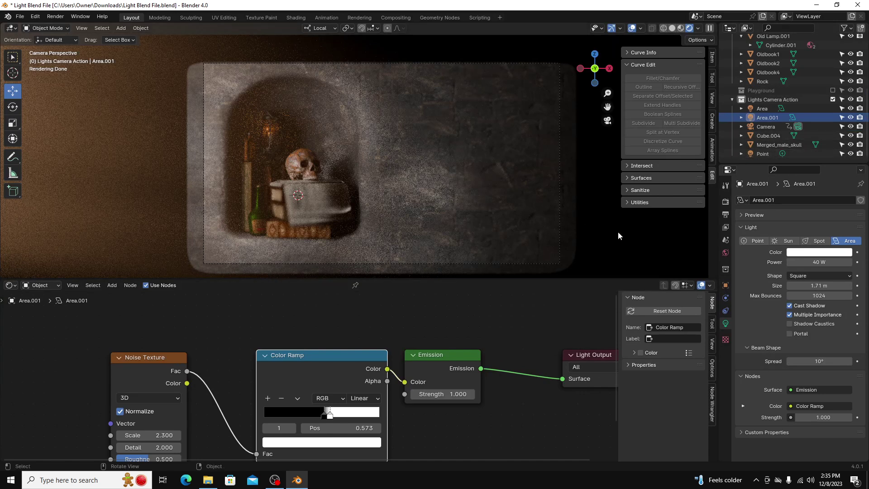
Add a new area light and raise it about 1.08 m above the scene.
{"action": "left_click", "coordinate": [672, 28]}
{"action": "key", "text": "KP_0"}
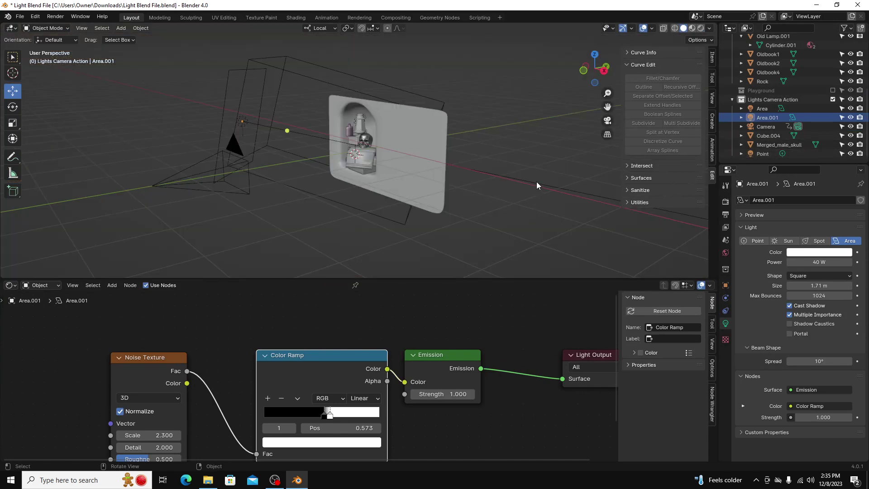
{"action": "key", "text": "shift+a"}
{"action": "mouse_move", "coordinate": [528, 302]}
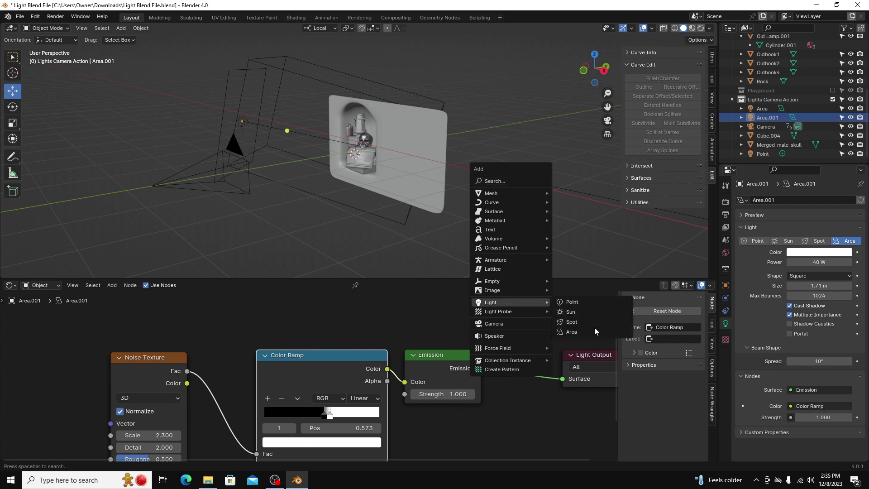
{"action": "left_click", "coordinate": [593, 328]}
{"action": "left_click_drag", "start_coordinate": [356, 116], "coordinate": [515, 97]}
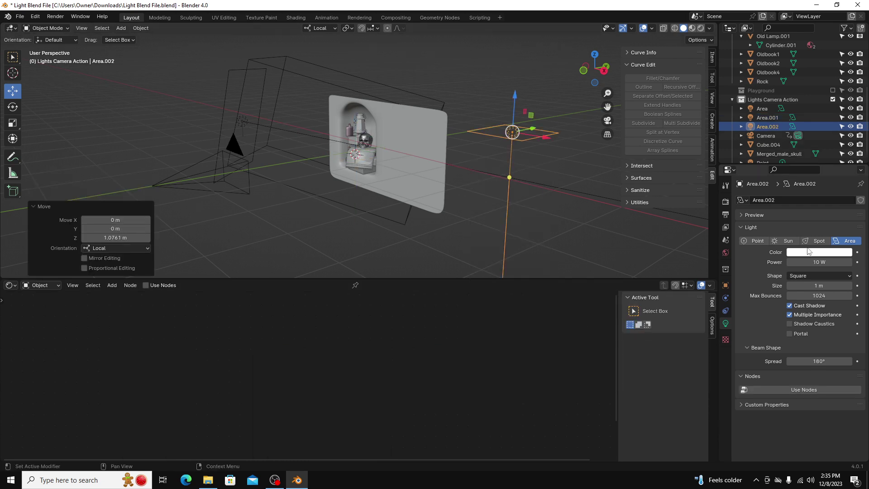
Enable Use Nodes for the light and move Light Output next to the Emission node.
{"action": "left_click", "coordinate": [788, 389]}
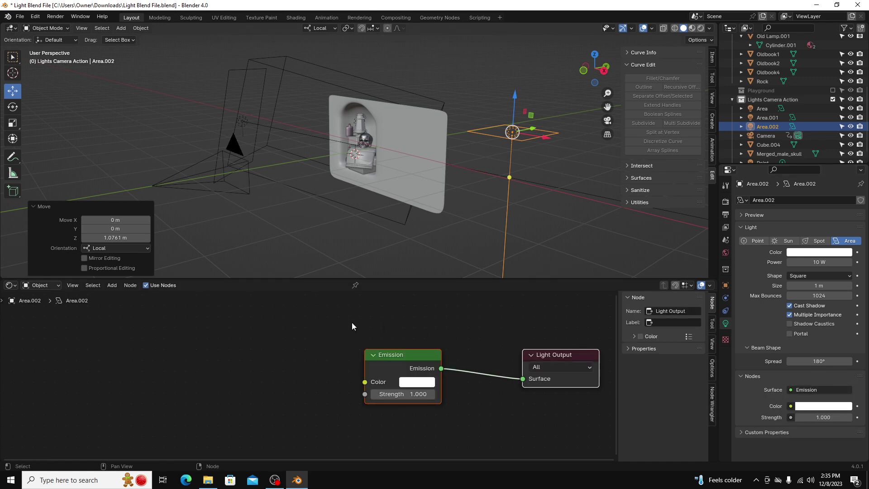
{"action": "middle_click_drag", "start_coordinate": [423, 355], "coordinate": [332, 360]}
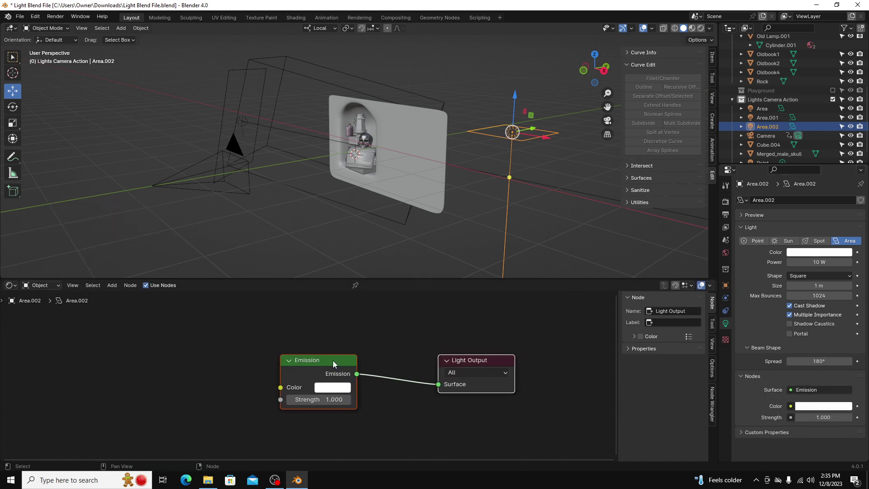
{"action": "left_click", "coordinate": [475, 360]}
{"action": "left_click_drag", "start_coordinate": [474, 361], "coordinate": [427, 348]}
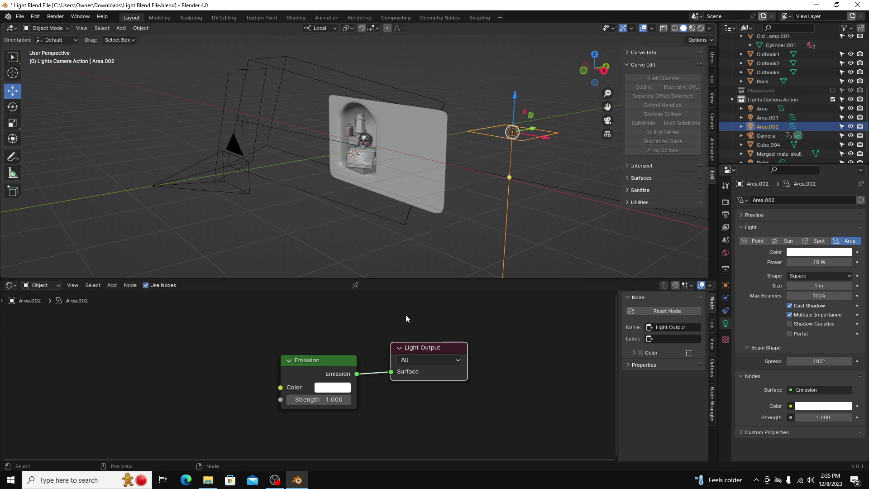
{"action": "middle_click_drag", "start_coordinate": [469, 104], "coordinate": [473, 210]}
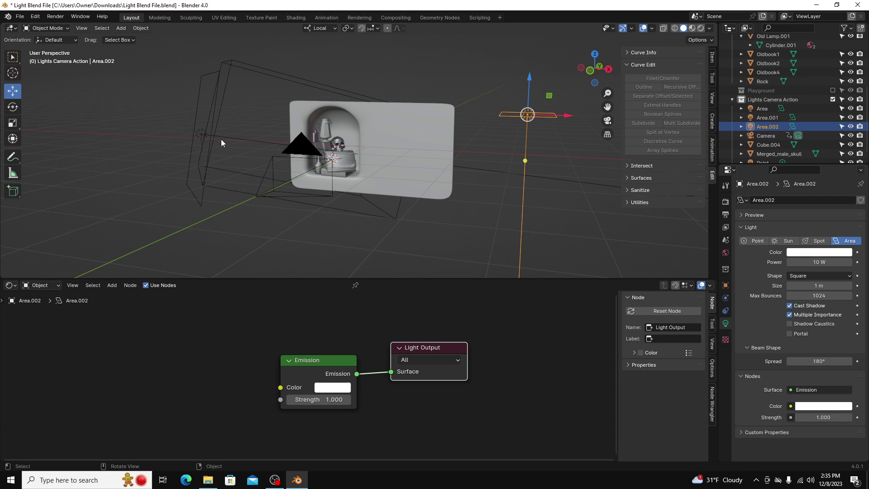
Select Area.001 and view its nodes, looking through the camera in rendered shading.
{"action": "left_click", "coordinate": [201, 135]}
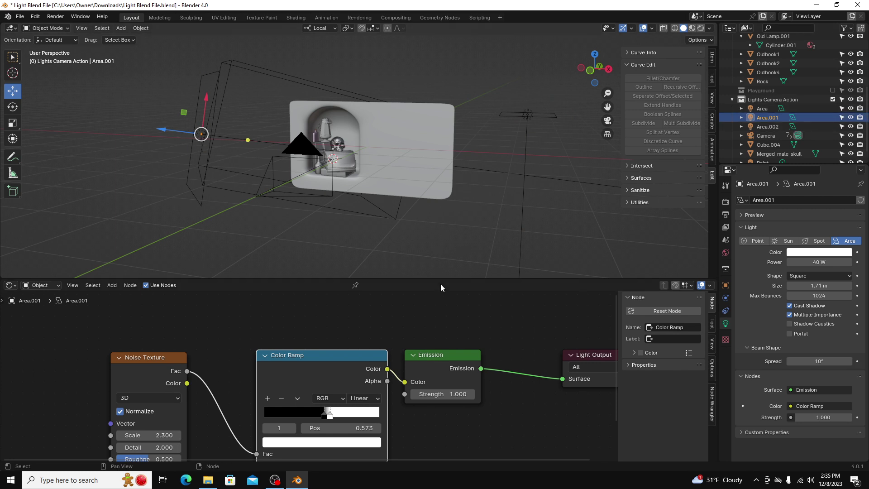
{"action": "left_click_drag", "start_coordinate": [452, 279], "coordinate": [452, 219]}
{"action": "middle_click_drag", "start_coordinate": [534, 433], "coordinate": [498, 385]}
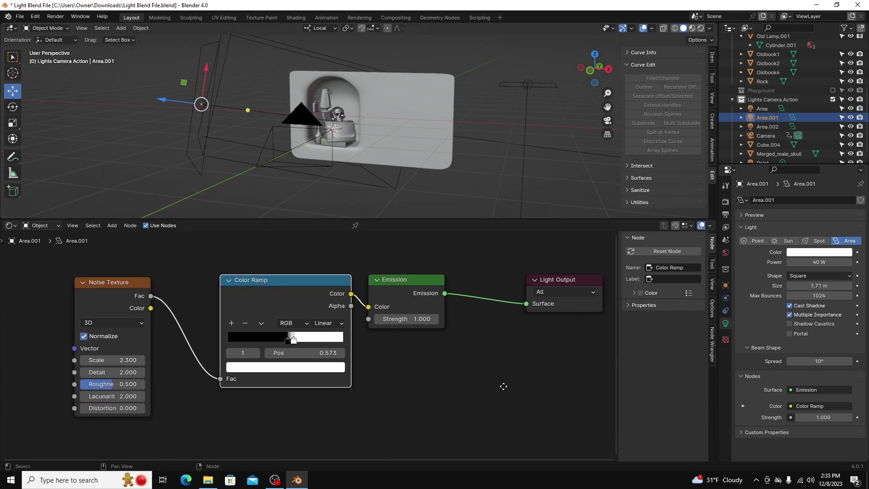
{"action": "scroll", "coordinate": [361, 117], "scroll_direction": "up", "scroll_amount": 2}
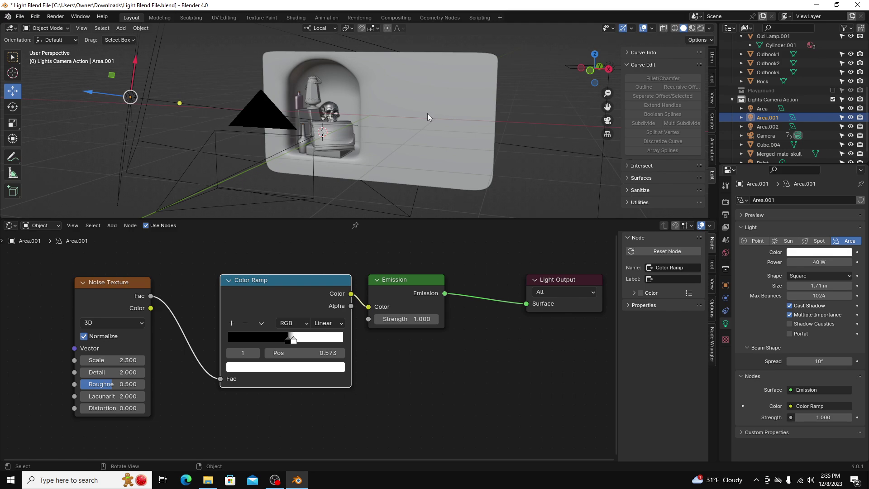
{"action": "key", "text": "KP_0"}
{"action": "key", "text": "z"}
Try unlinking the Color Ramp from Emission Color, then move the ramp node lower.
{"action": "mouse_move", "coordinate": [369, 306]}
{"action": "left_mouse_down"}
{"action": "mouse_move", "coordinate": [381, 311]}
{"action": "mouse_move", "coordinate": [352, 268]}
{"action": "left_mouse_up"}
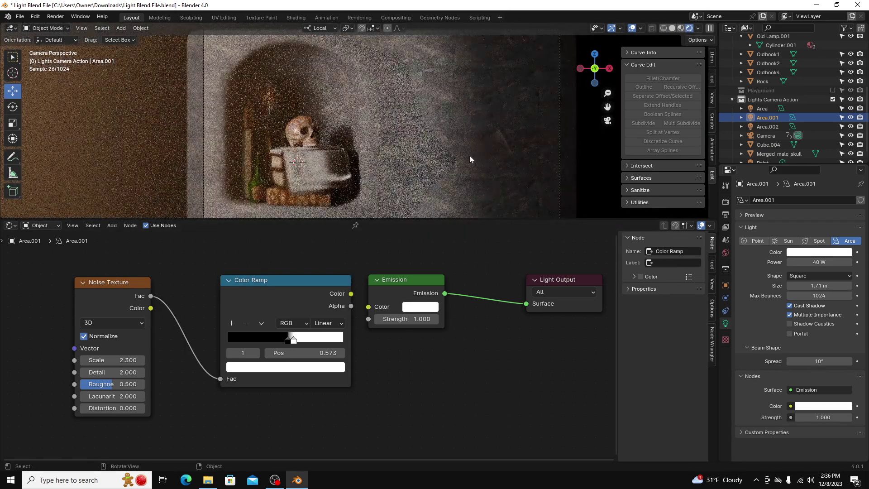
{"action": "left_click_drag", "start_coordinate": [351, 294], "coordinate": [317, 290]}
{"action": "key", "text": "g"}
{"action": "left_click", "coordinate": [360, 316]}
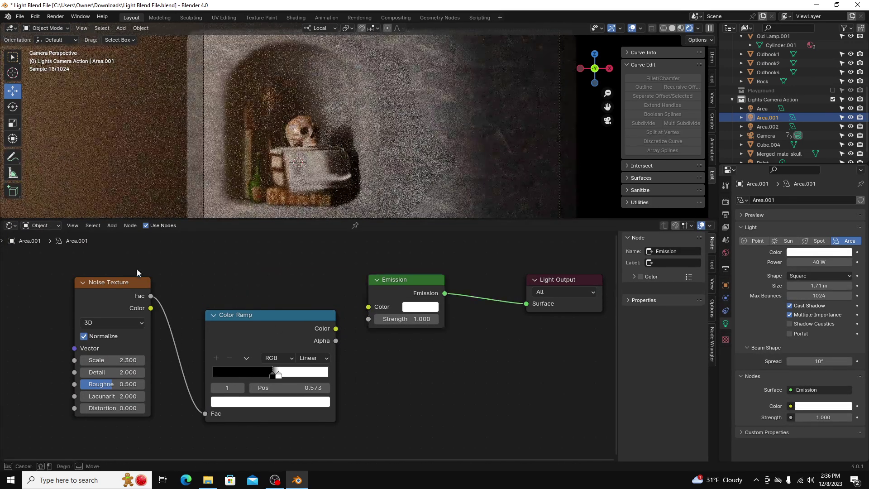
Add a Noise Texture node and connect it to Area.001's Emission Color.
{"action": "key", "text": "shift+a"}
{"action": "type", "text": "noise"}
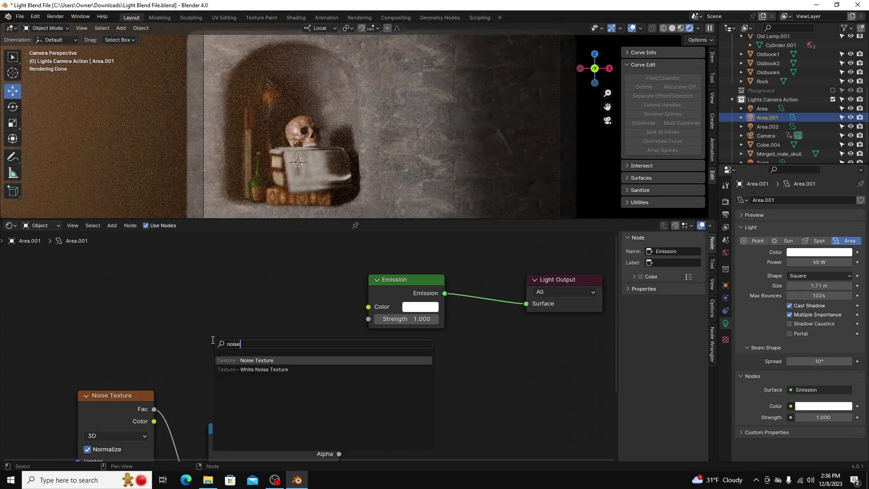
{"action": "key", "text": "Return"}
{"action": "left_click_drag", "start_coordinate": [275, 282], "coordinate": [368, 307]}
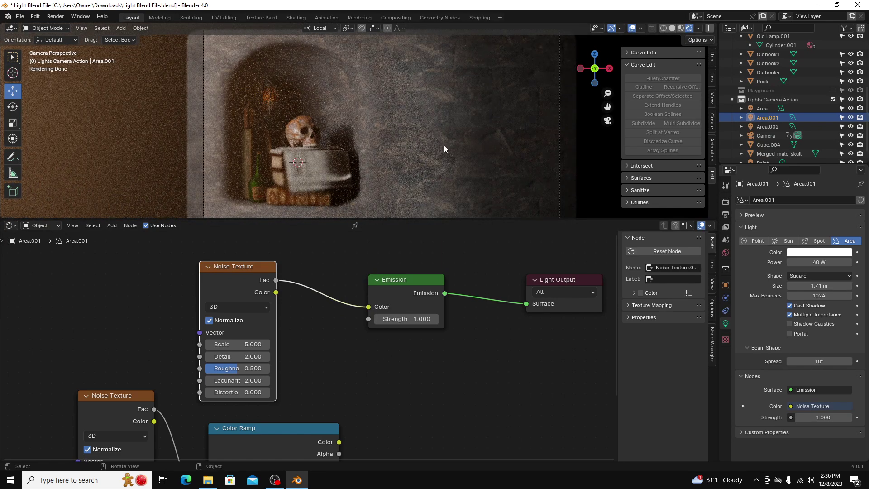
Insert a Color Ramp between the new Noise Texture and the emission colour.
{"action": "left_click_drag", "start_coordinate": [224, 267], "coordinate": [153, 263]}
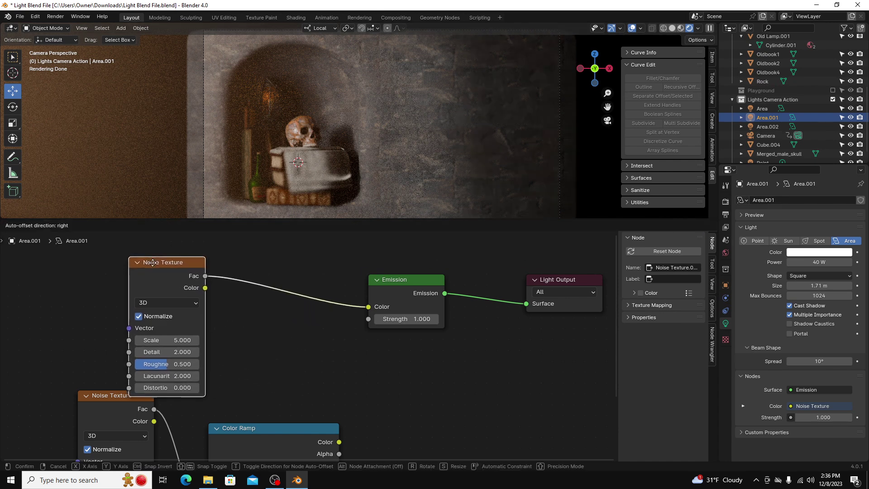
{"action": "key", "text": "shift+a"}
{"action": "type", "text": "color ramp"}
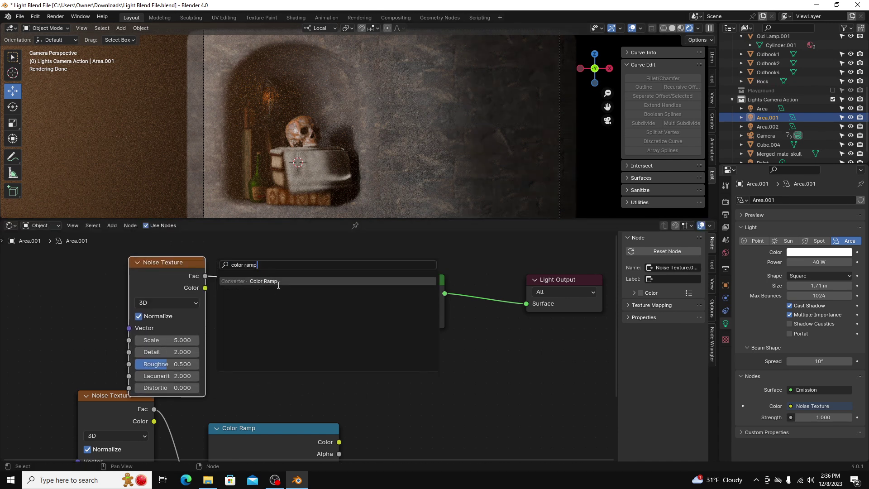
{"action": "left_click", "coordinate": [278, 284]}
{"action": "left_click", "coordinate": [250, 276]}
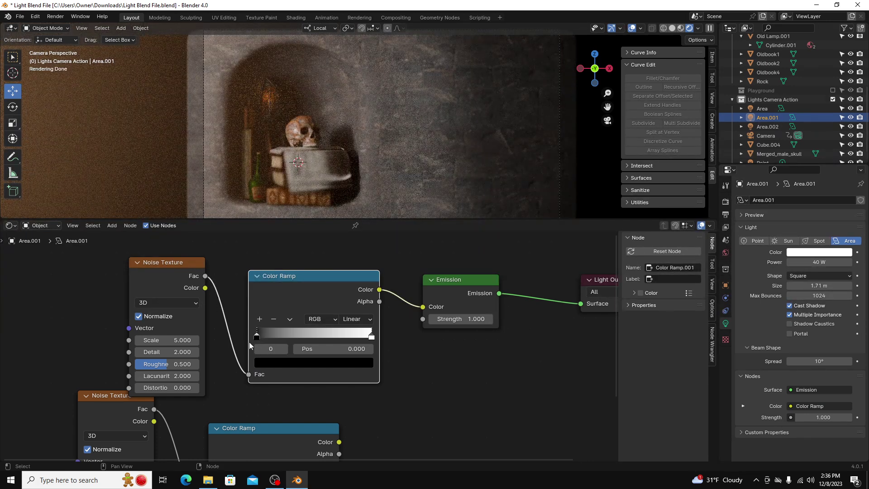
Adjust the new ramp's stops, black near 0.32 and white around 0.58 and beyond.
{"action": "left_click_drag", "start_coordinate": [257, 336], "coordinate": [319, 339]}
{"action": "left_click_drag", "start_coordinate": [372, 337], "coordinate": [321, 338]}
{"action": "left_click", "coordinate": [324, 339]}
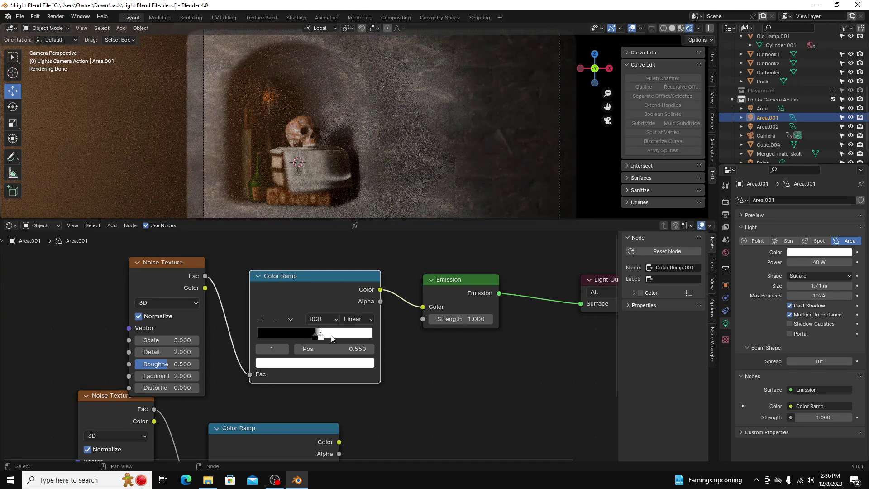
{"action": "left_click_drag", "start_coordinate": [321, 335], "coordinate": [368, 335]}
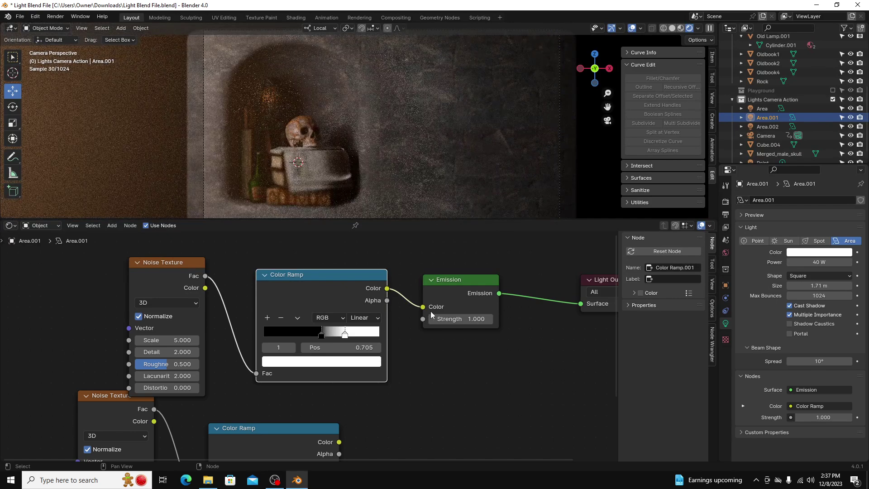
Delete the trial noise and ramp, then relink the original Noise and Color Ramp to emission.
{"action": "left_click_drag", "start_coordinate": [423, 307], "coordinate": [317, 271]}
{"action": "left_click_drag", "start_coordinate": [183, 250], "coordinate": [309, 293]}
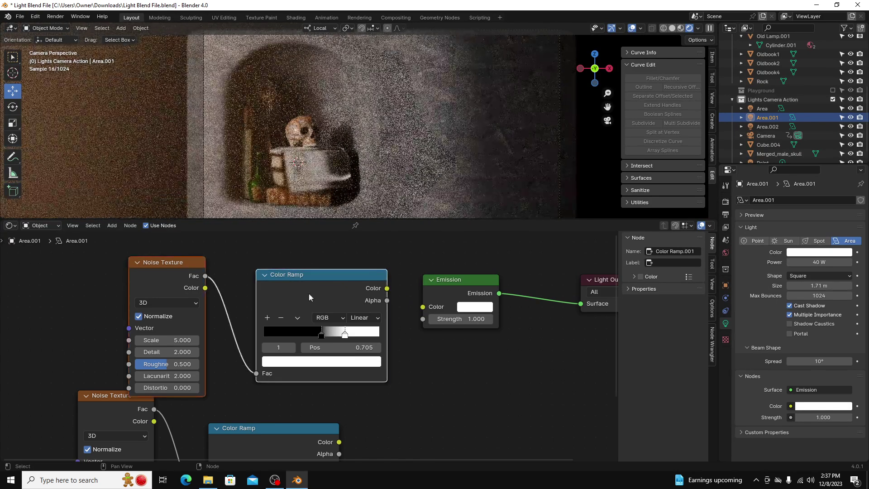
{"action": "key", "text": "x"}
{"action": "left_click_drag", "start_coordinate": [136, 362], "coordinate": [288, 278]}
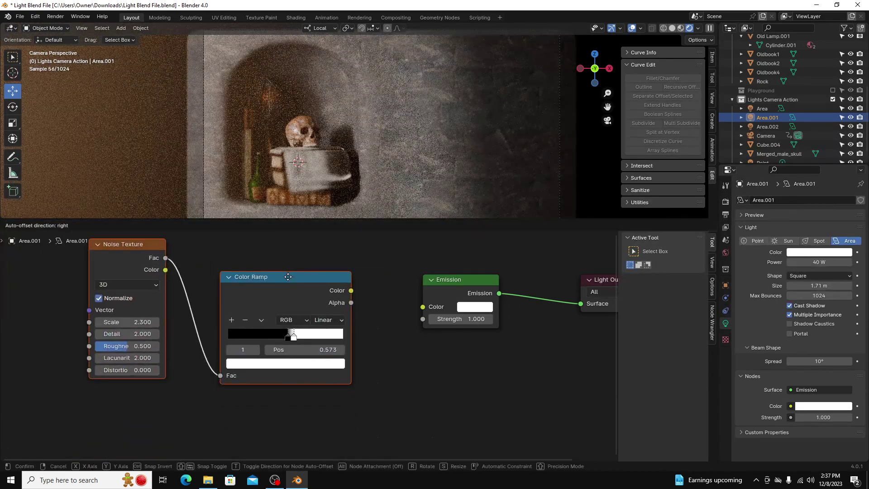
{"action": "left_click_drag", "start_coordinate": [351, 290], "coordinate": [423, 307]}
{"action": "left_click_drag", "start_coordinate": [400, 220], "coordinate": [400, 337]}
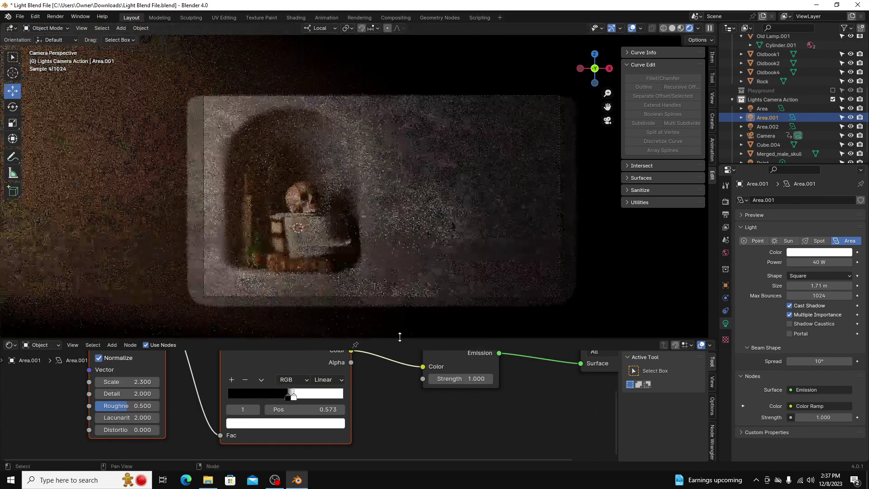